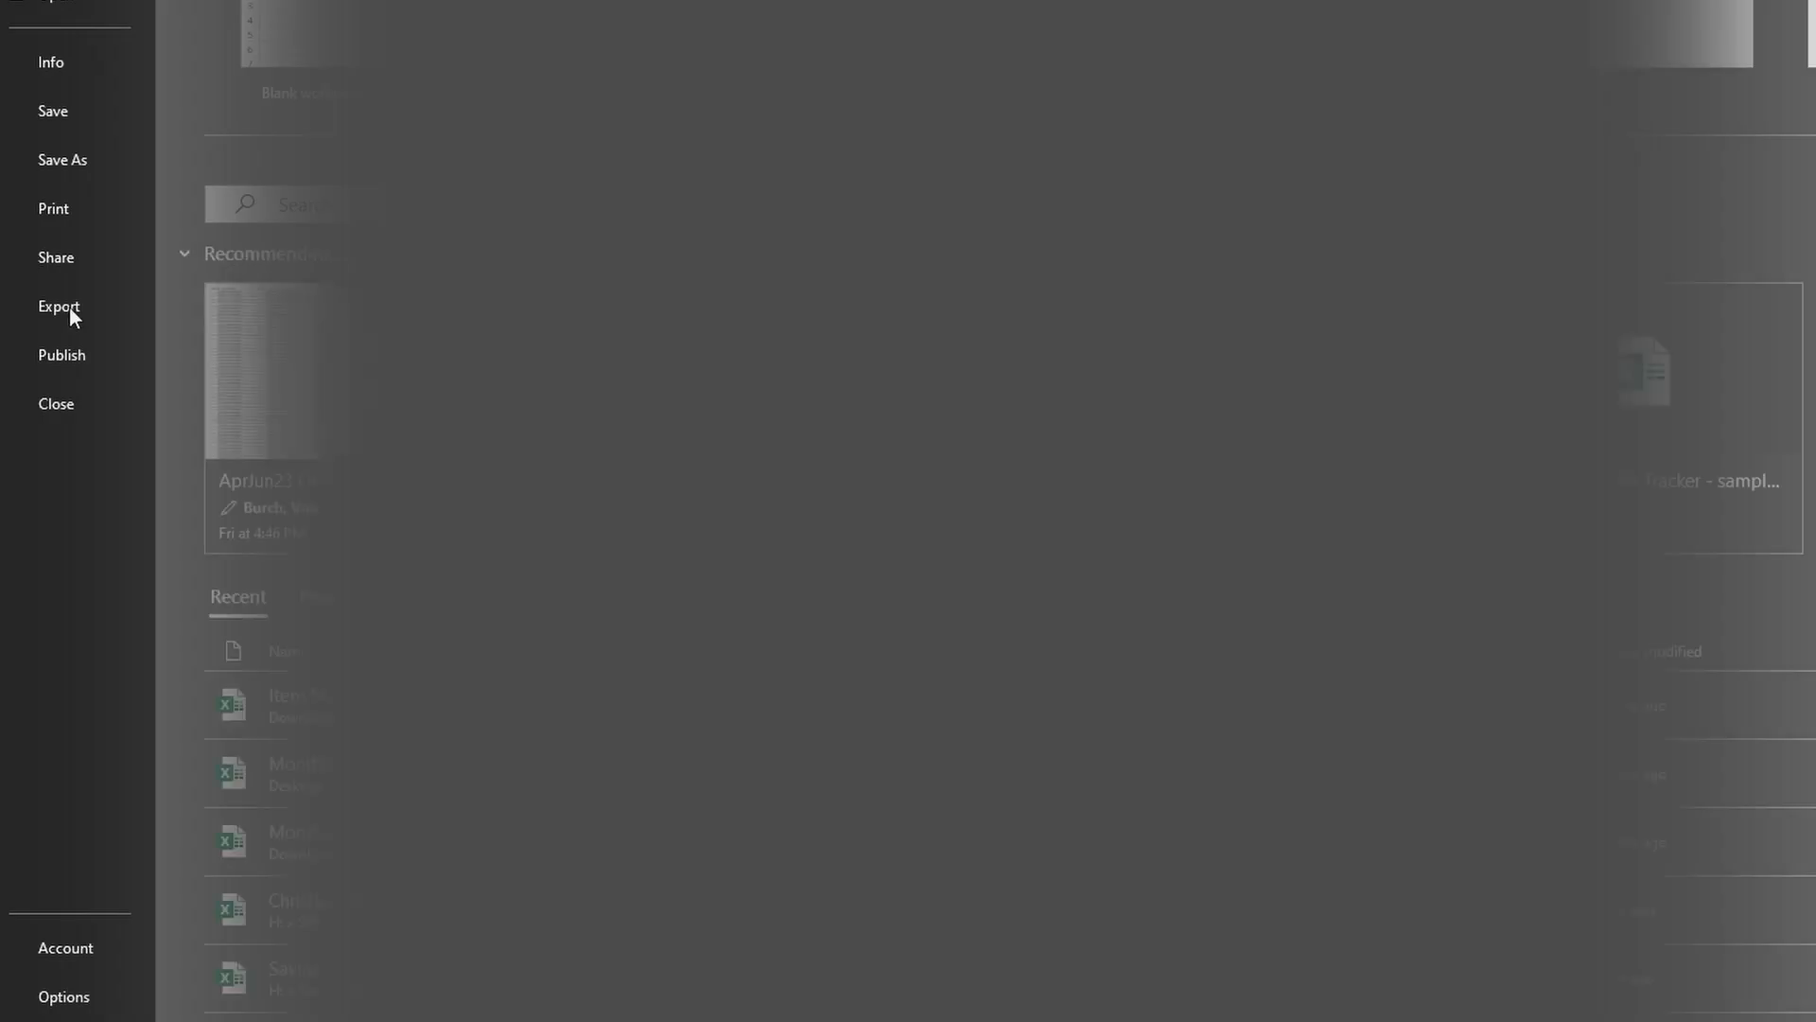
{"action": "left_click", "coordinate": [63, 997]}
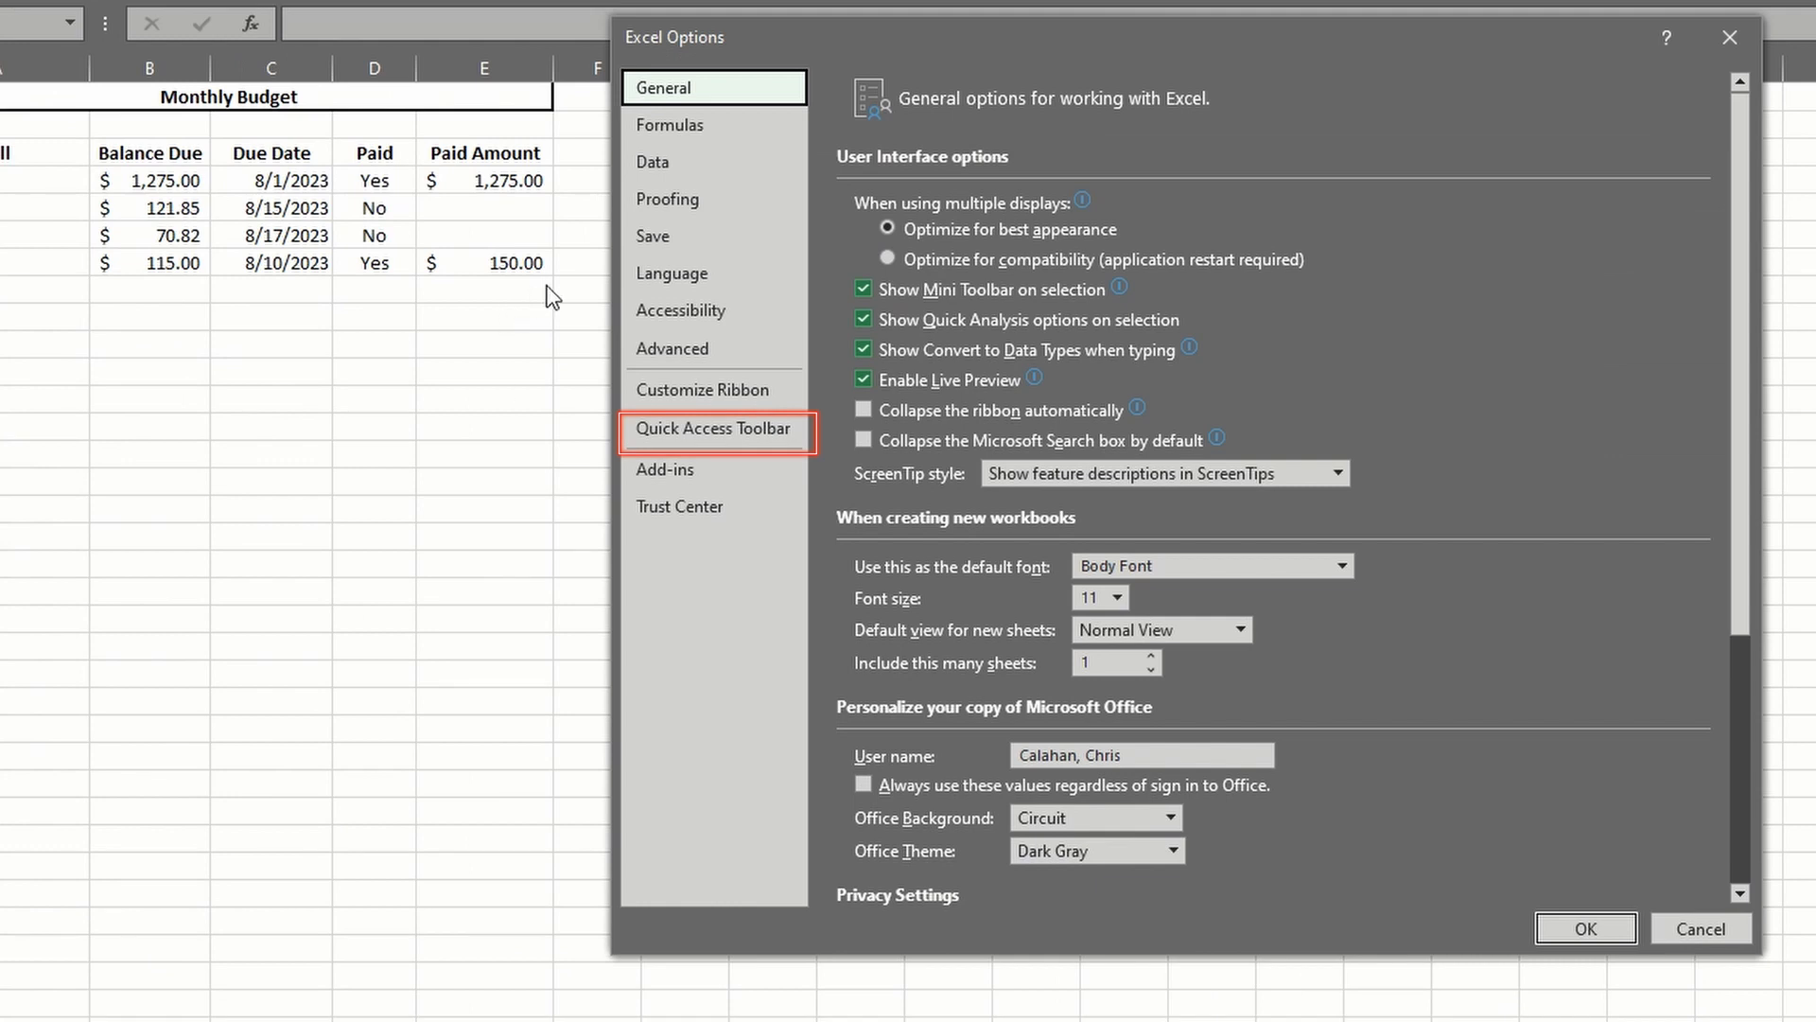
{"action": "left_click", "coordinate": [681, 436]}
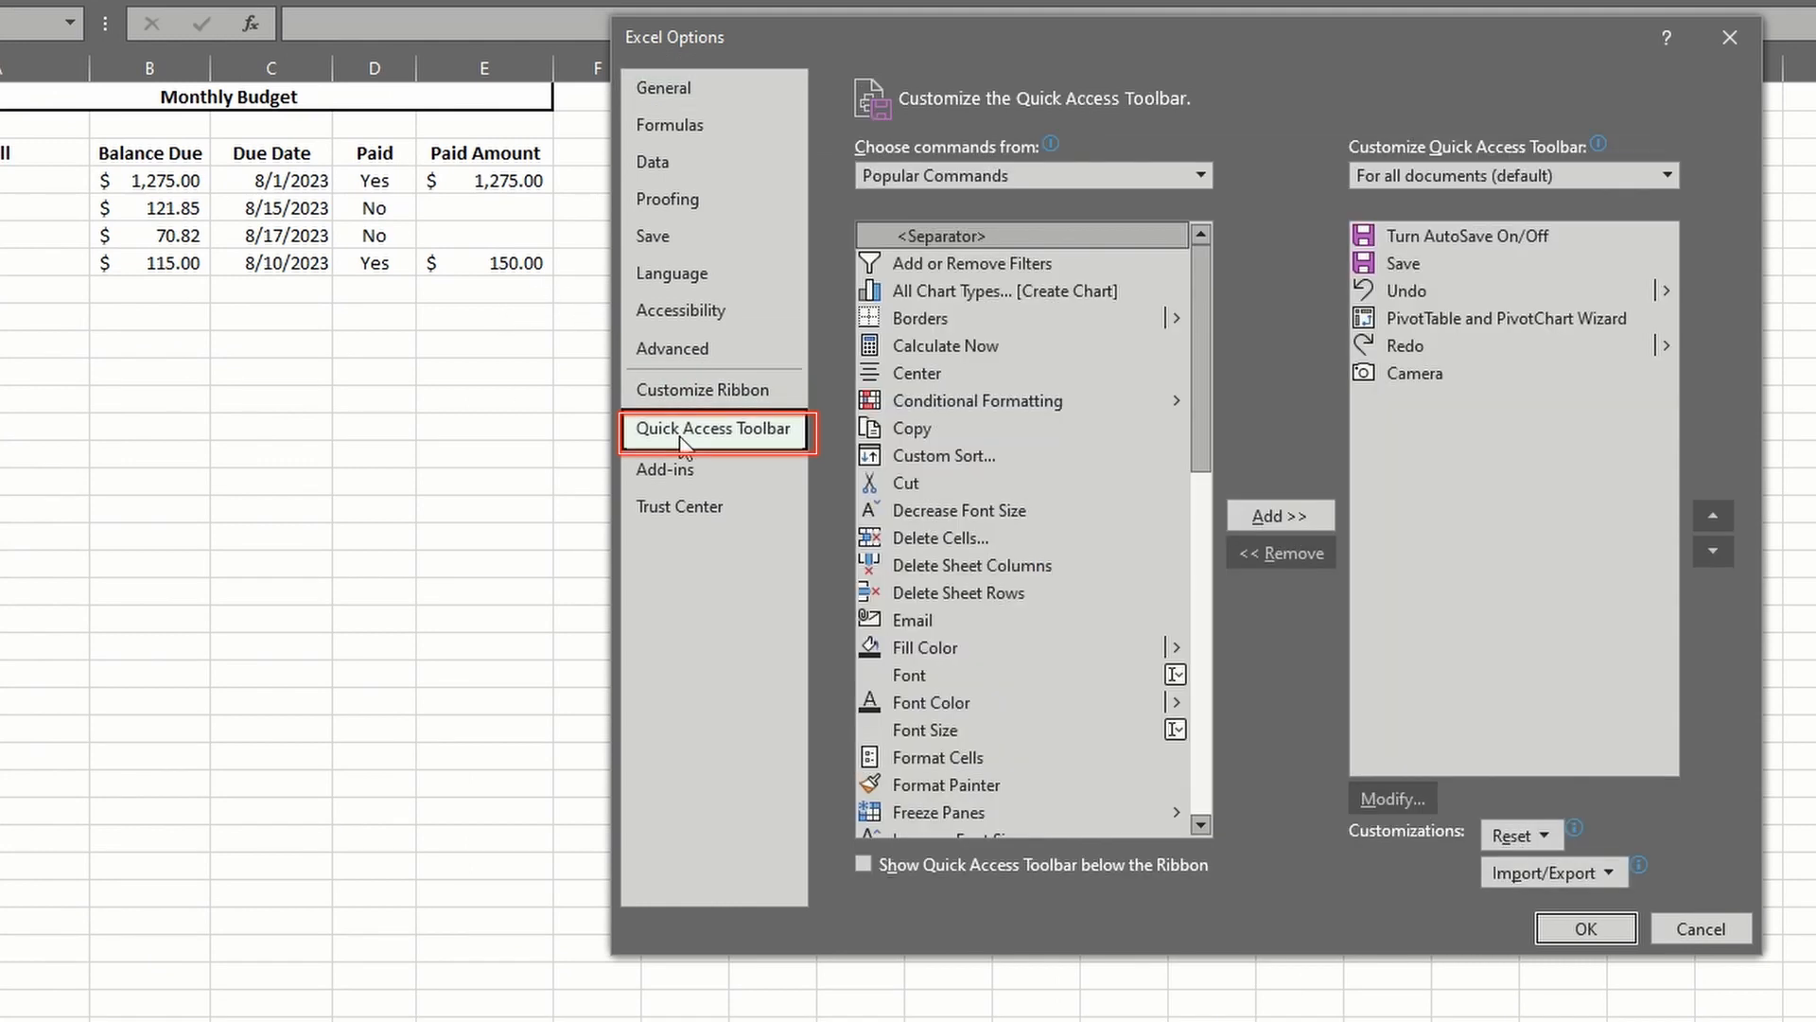
{"action": "left_click", "coordinate": [1693, 926]}
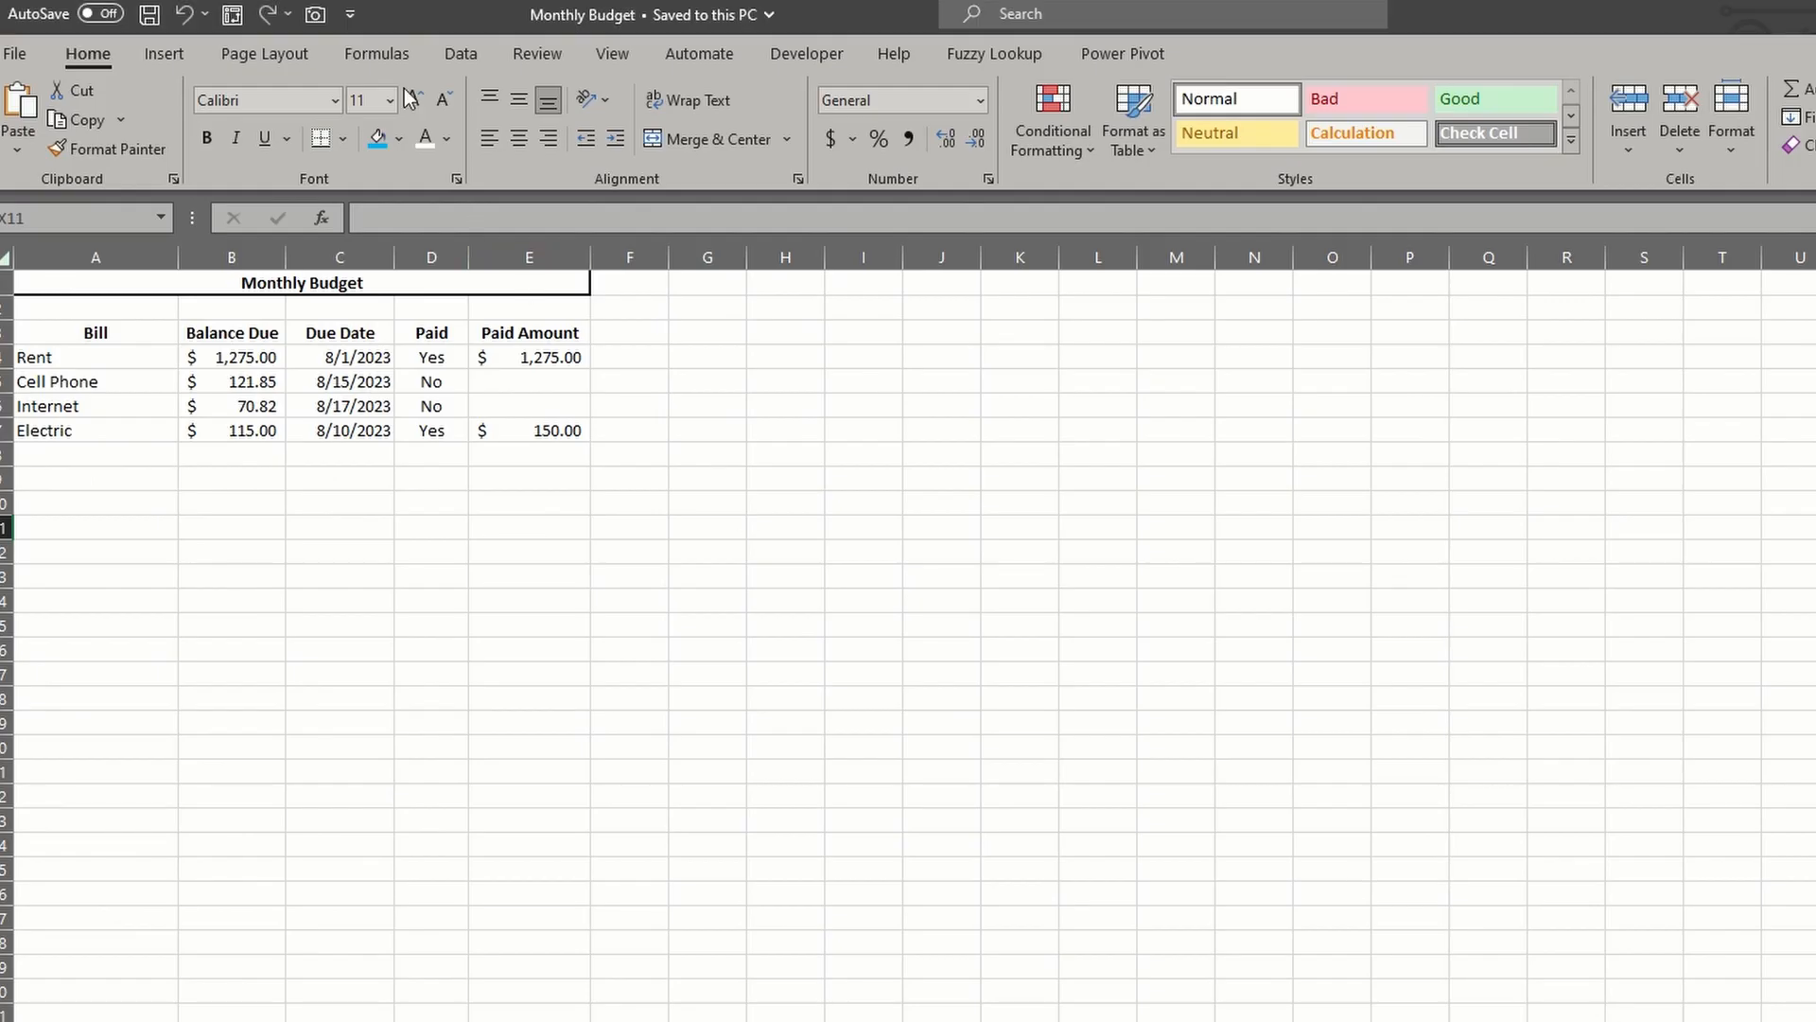
- Add the Form... command from All Commands to the Quick Access Toolbar, and try opening the form with an empty cell selected
{"action": "left_click", "coordinate": [350, 14]}
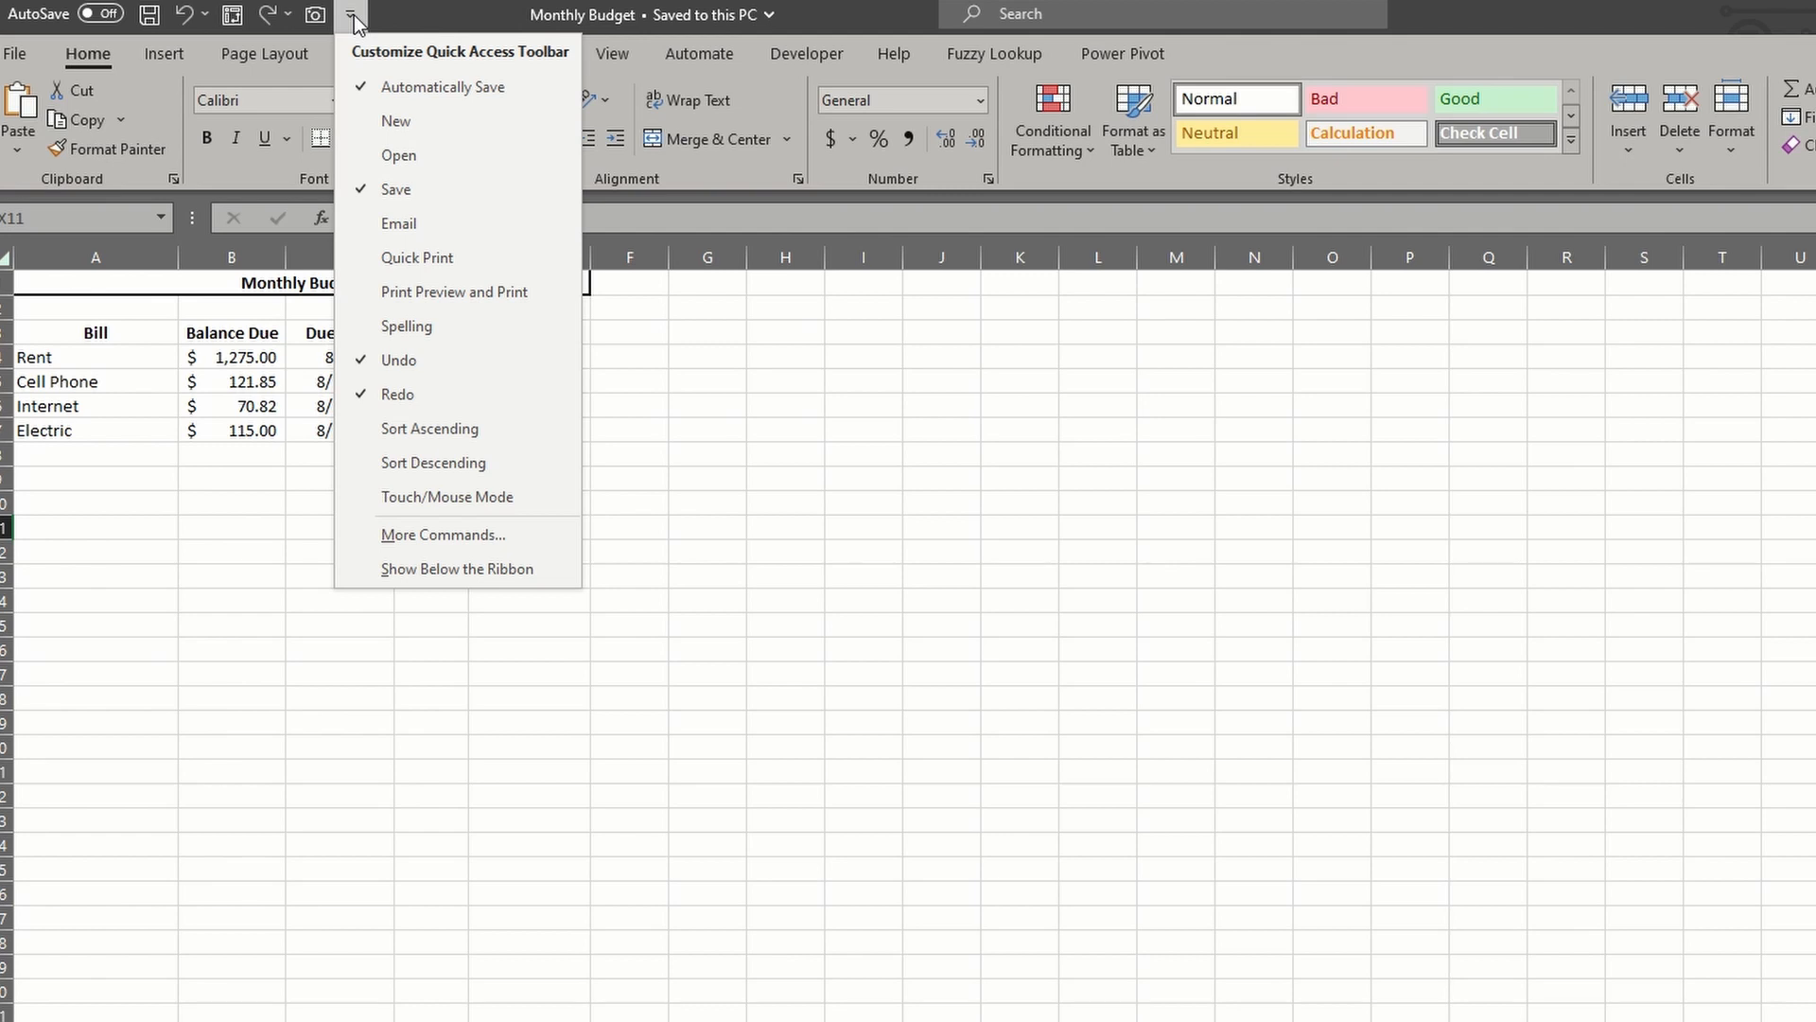
{"action": "left_click", "coordinate": [447, 533]}
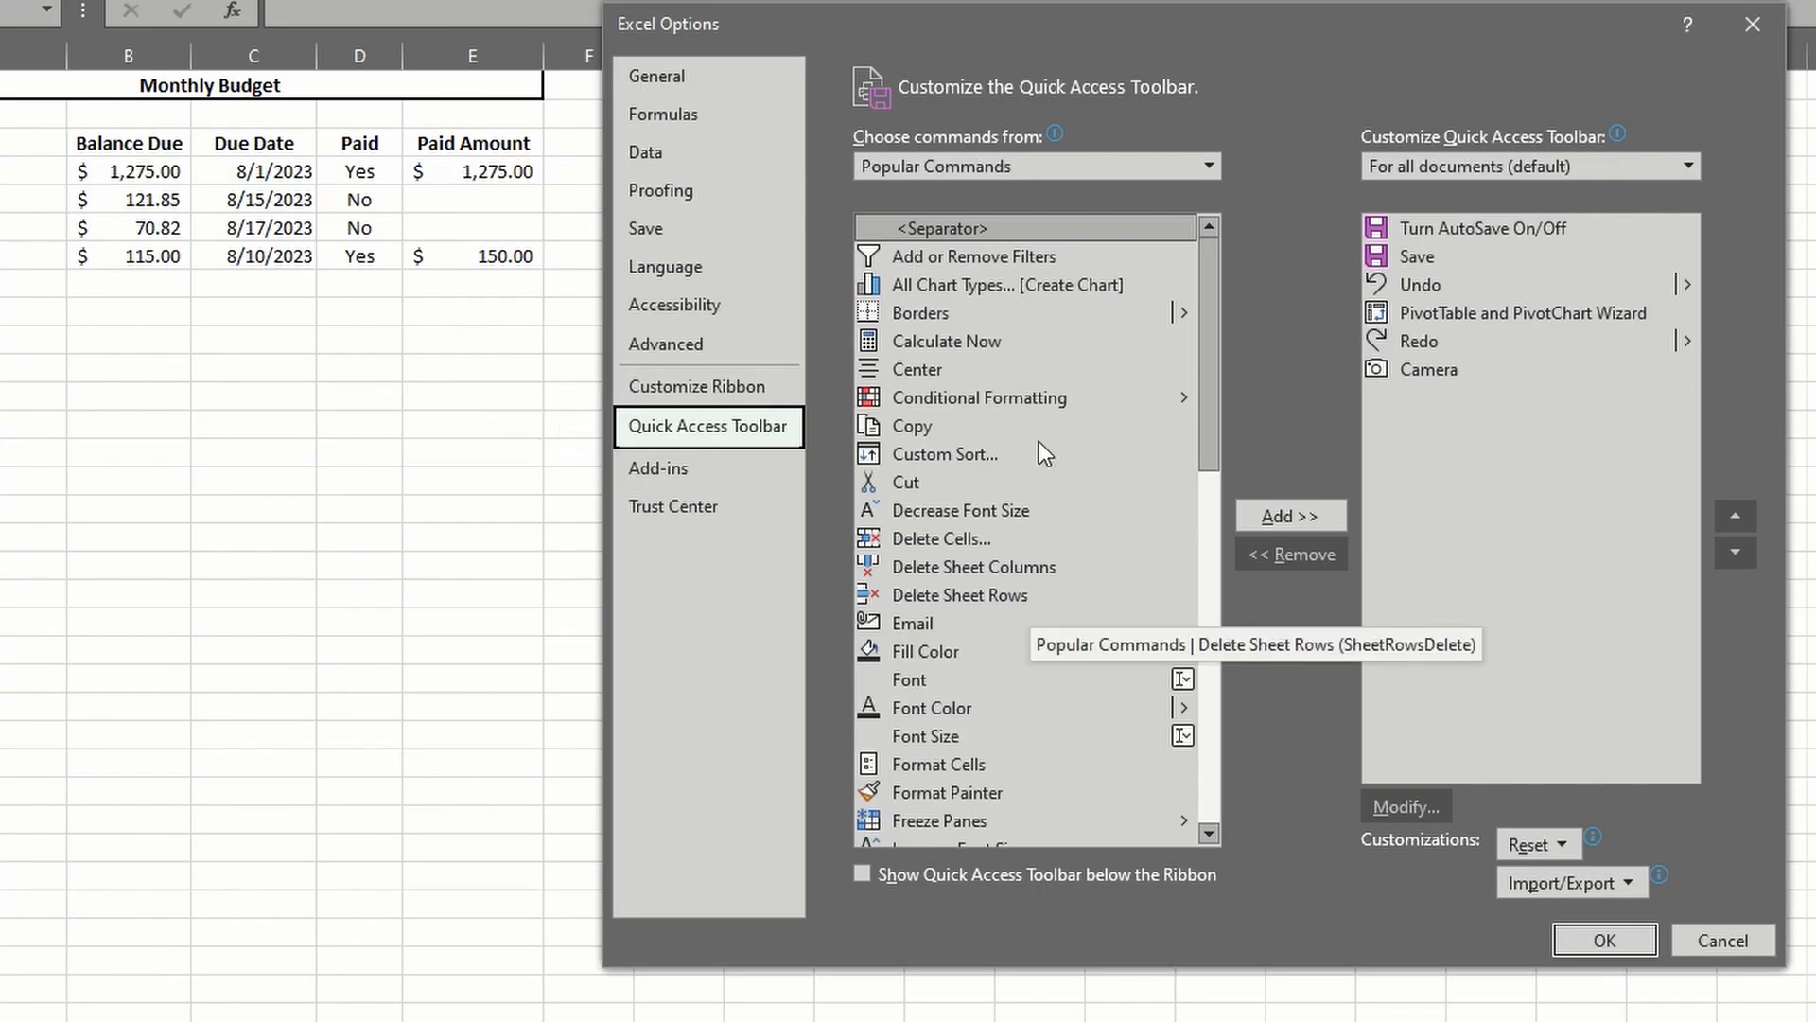
{"action": "left_click", "coordinate": [1087, 167]}
{"action": "left_click", "coordinate": [1058, 249]}
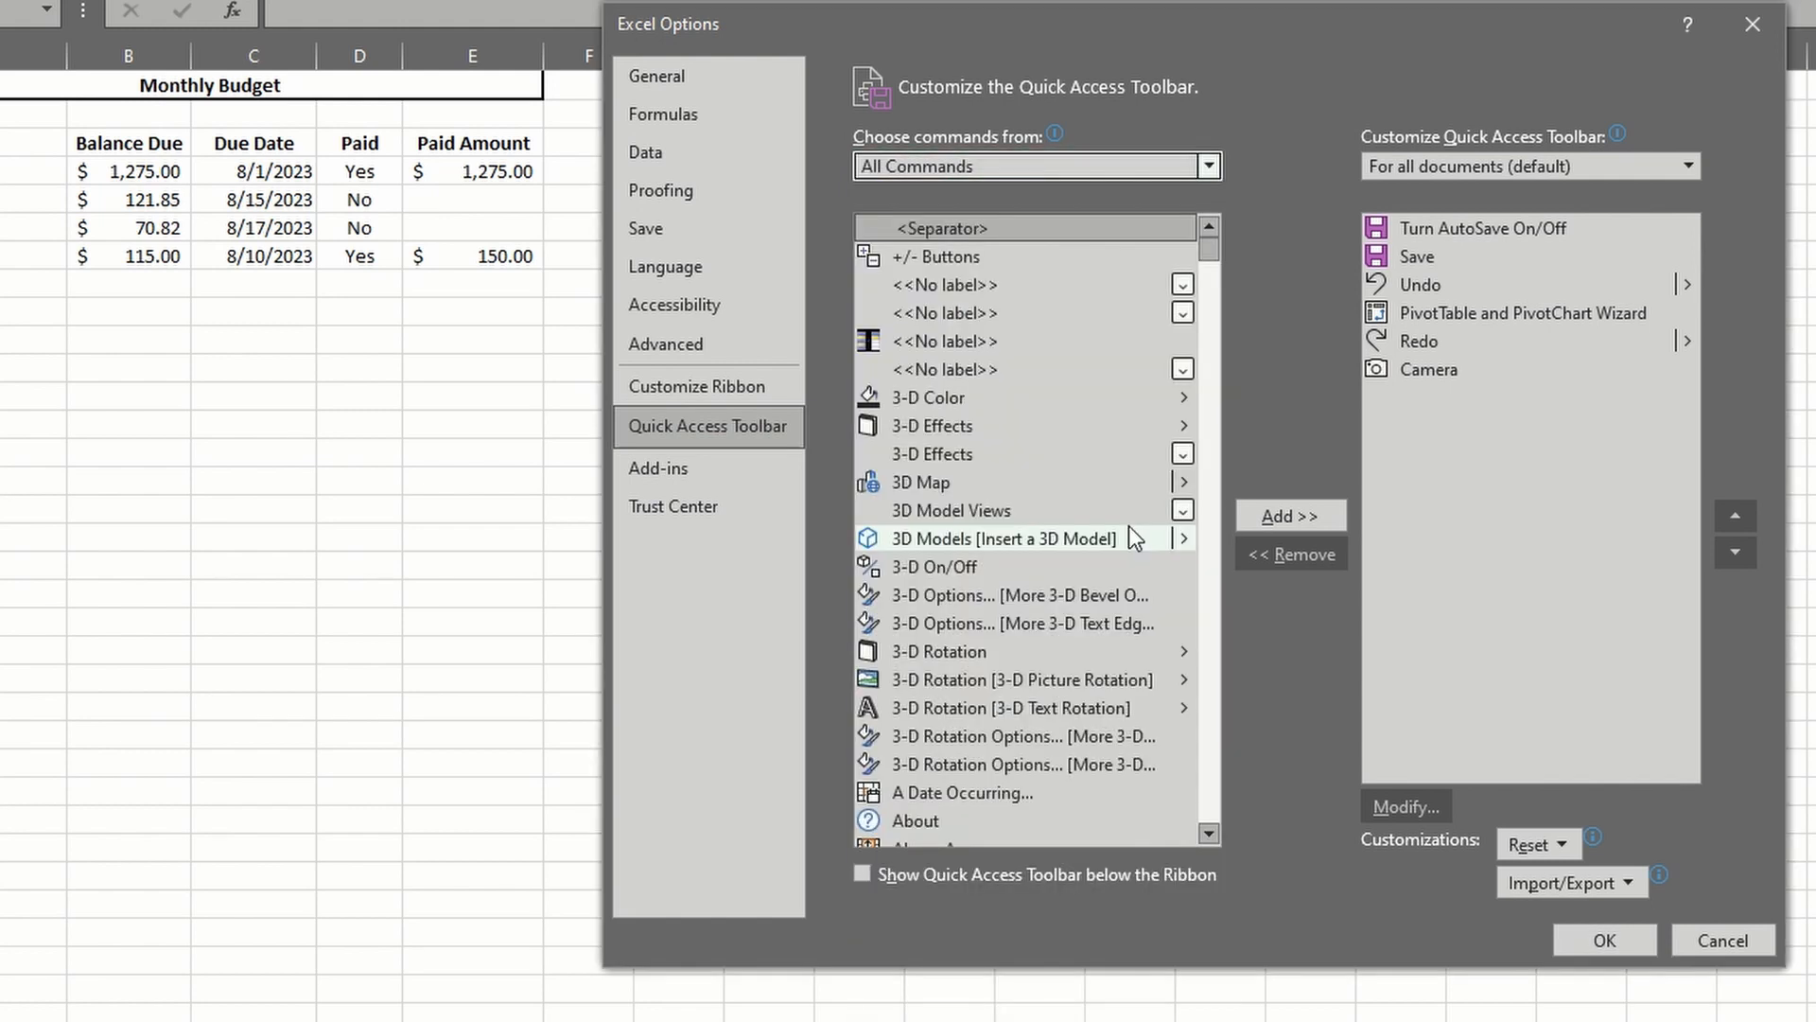
{"action": "left_click_drag", "start_coordinate": [1205, 233], "coordinate": [1165, 440]}
{"action": "scroll", "coordinate": [1033, 366], "scroll_direction": "up", "scroll_amount": 8}
{"action": "left_click", "coordinate": [1002, 392]}
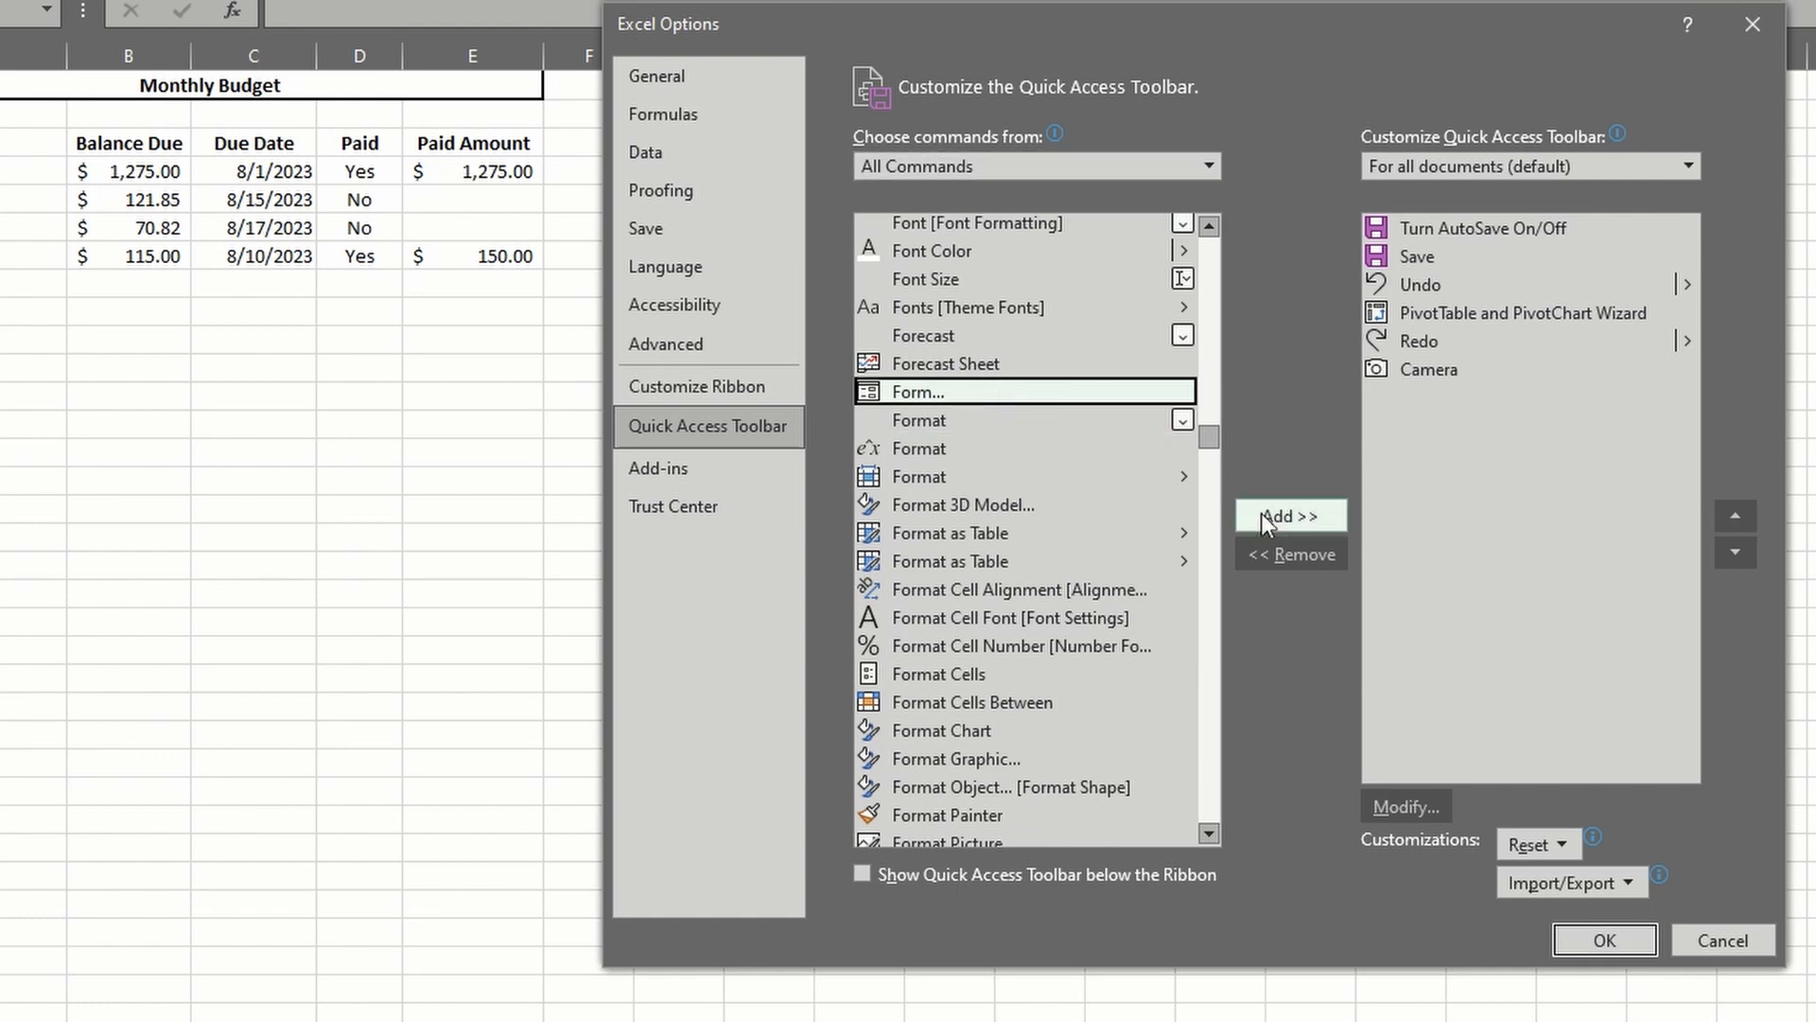
{"action": "left_click", "coordinate": [1286, 516]}
{"action": "left_click", "coordinate": [1577, 941]}
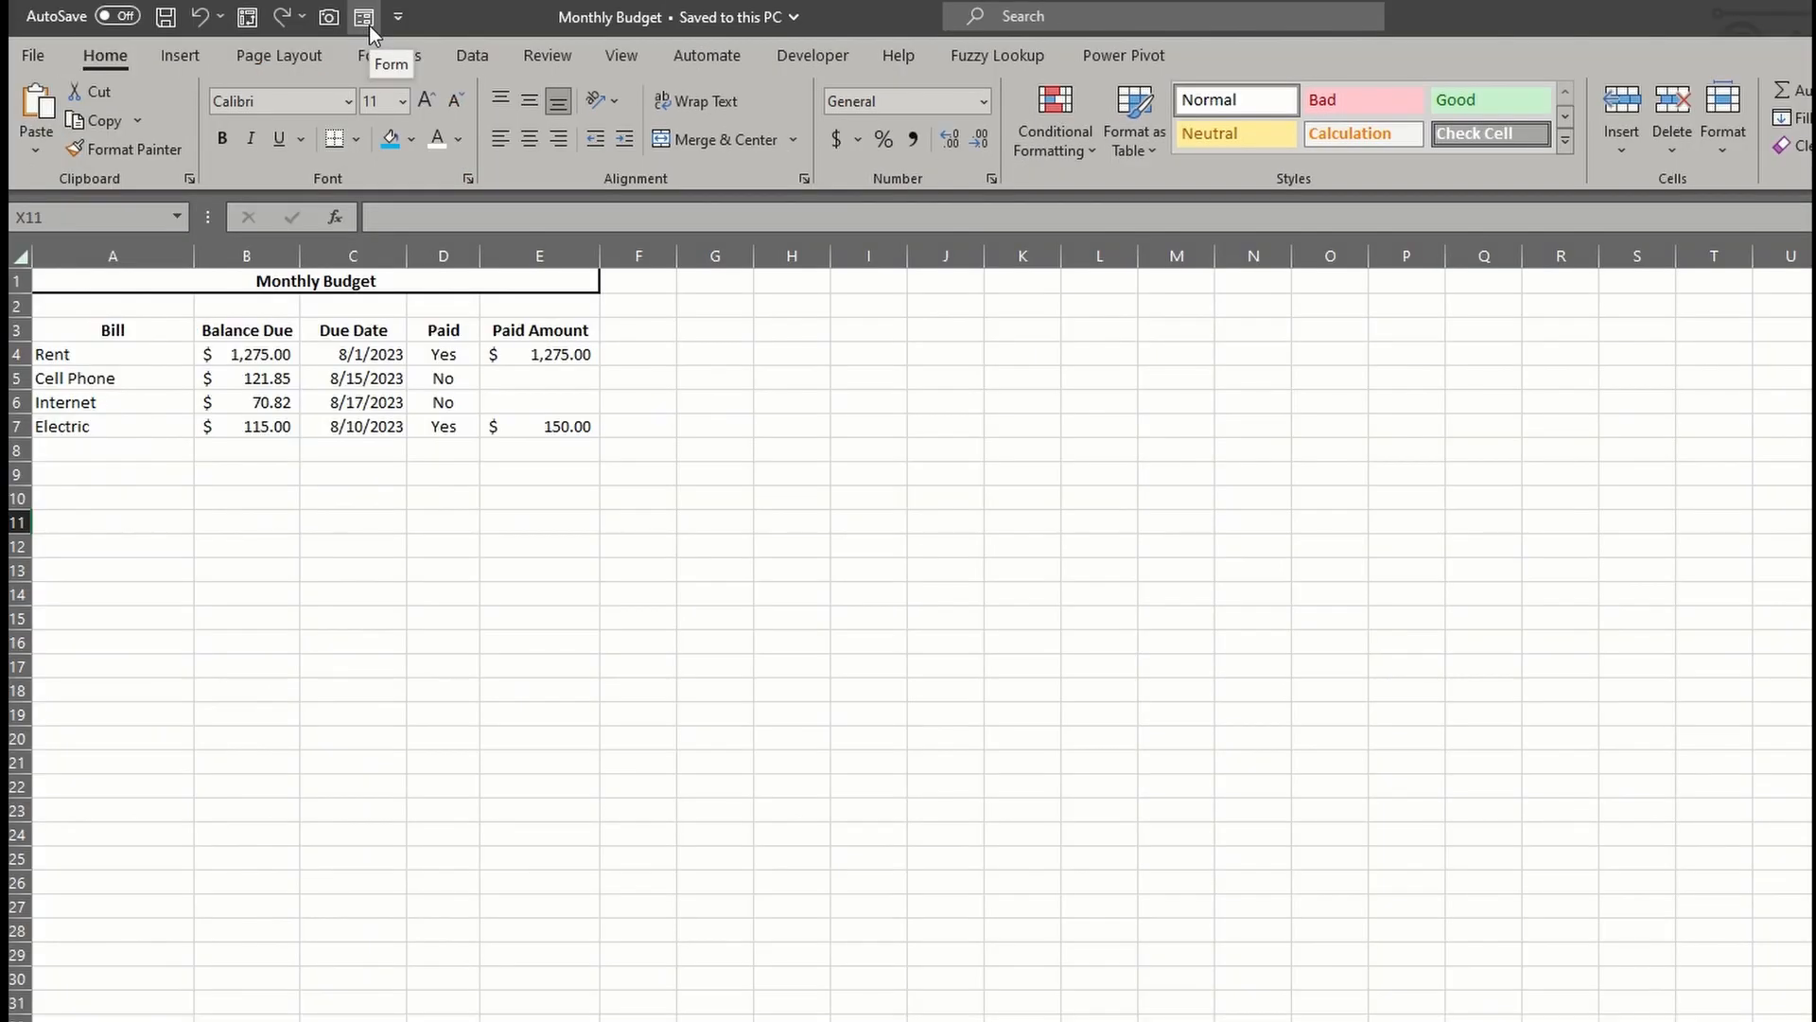
{"action": "left_click", "coordinate": [365, 18]}
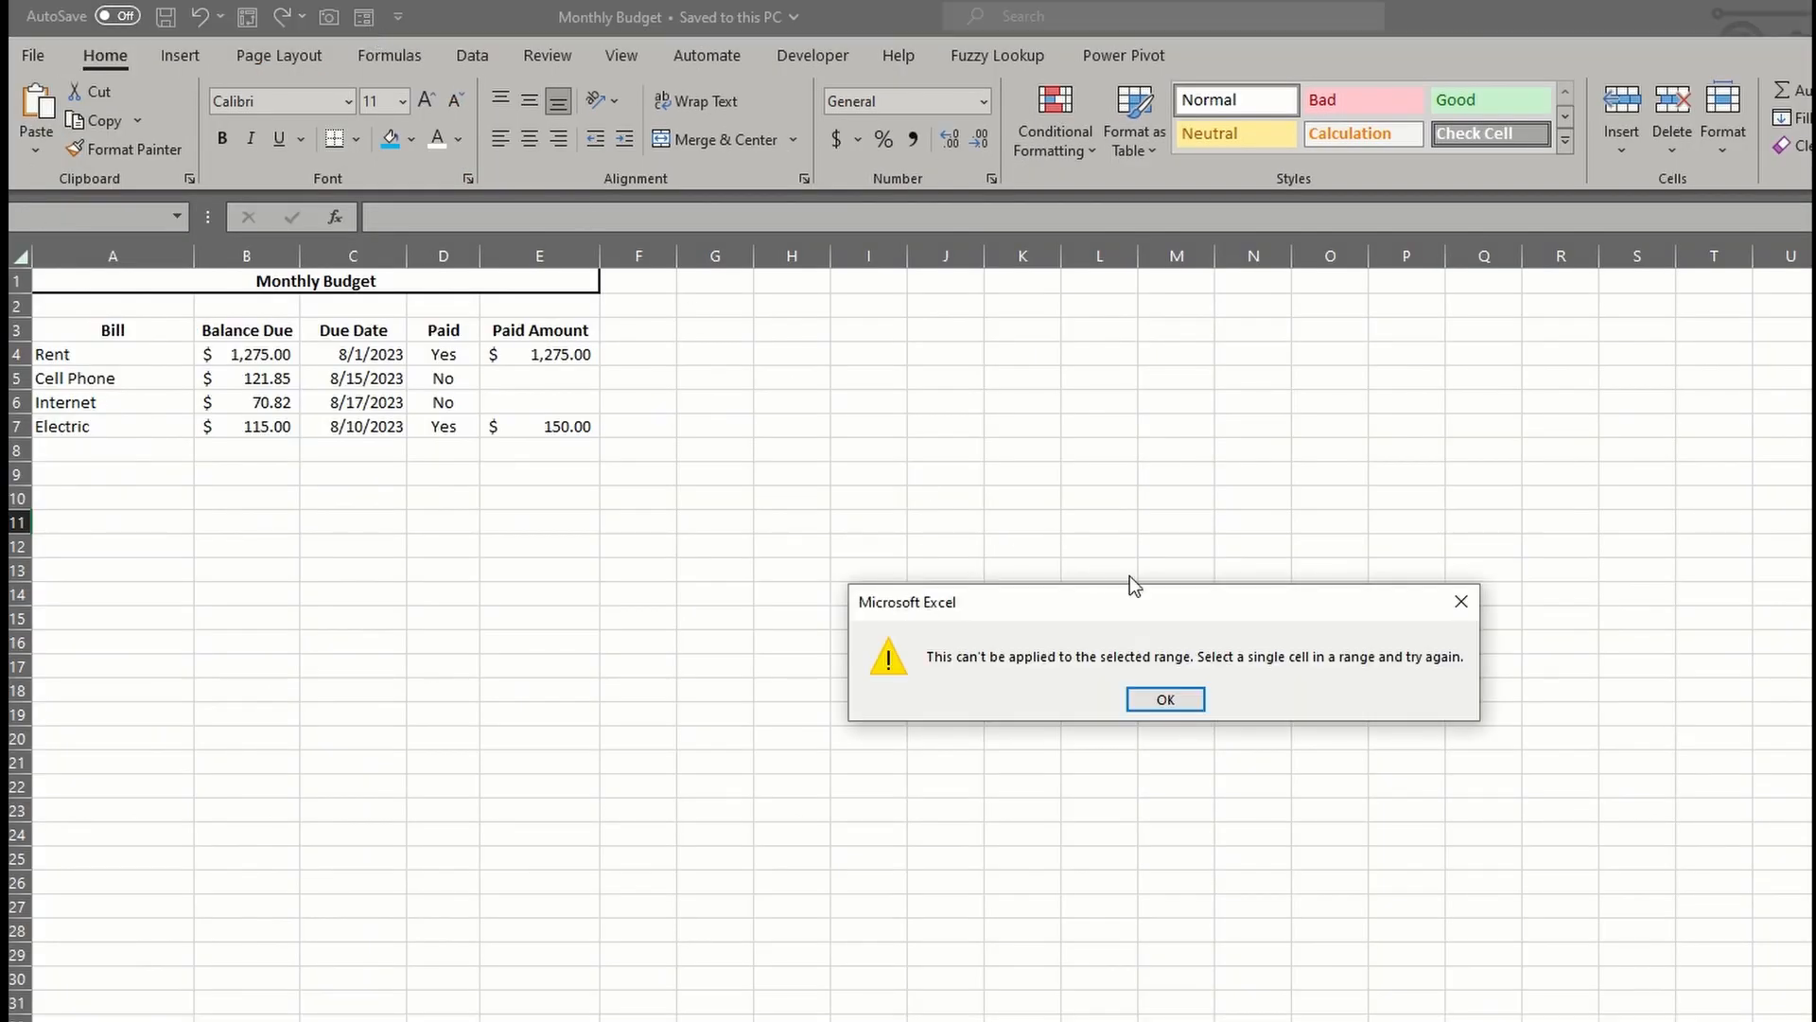
{"action": "left_click", "coordinate": [1164, 701]}
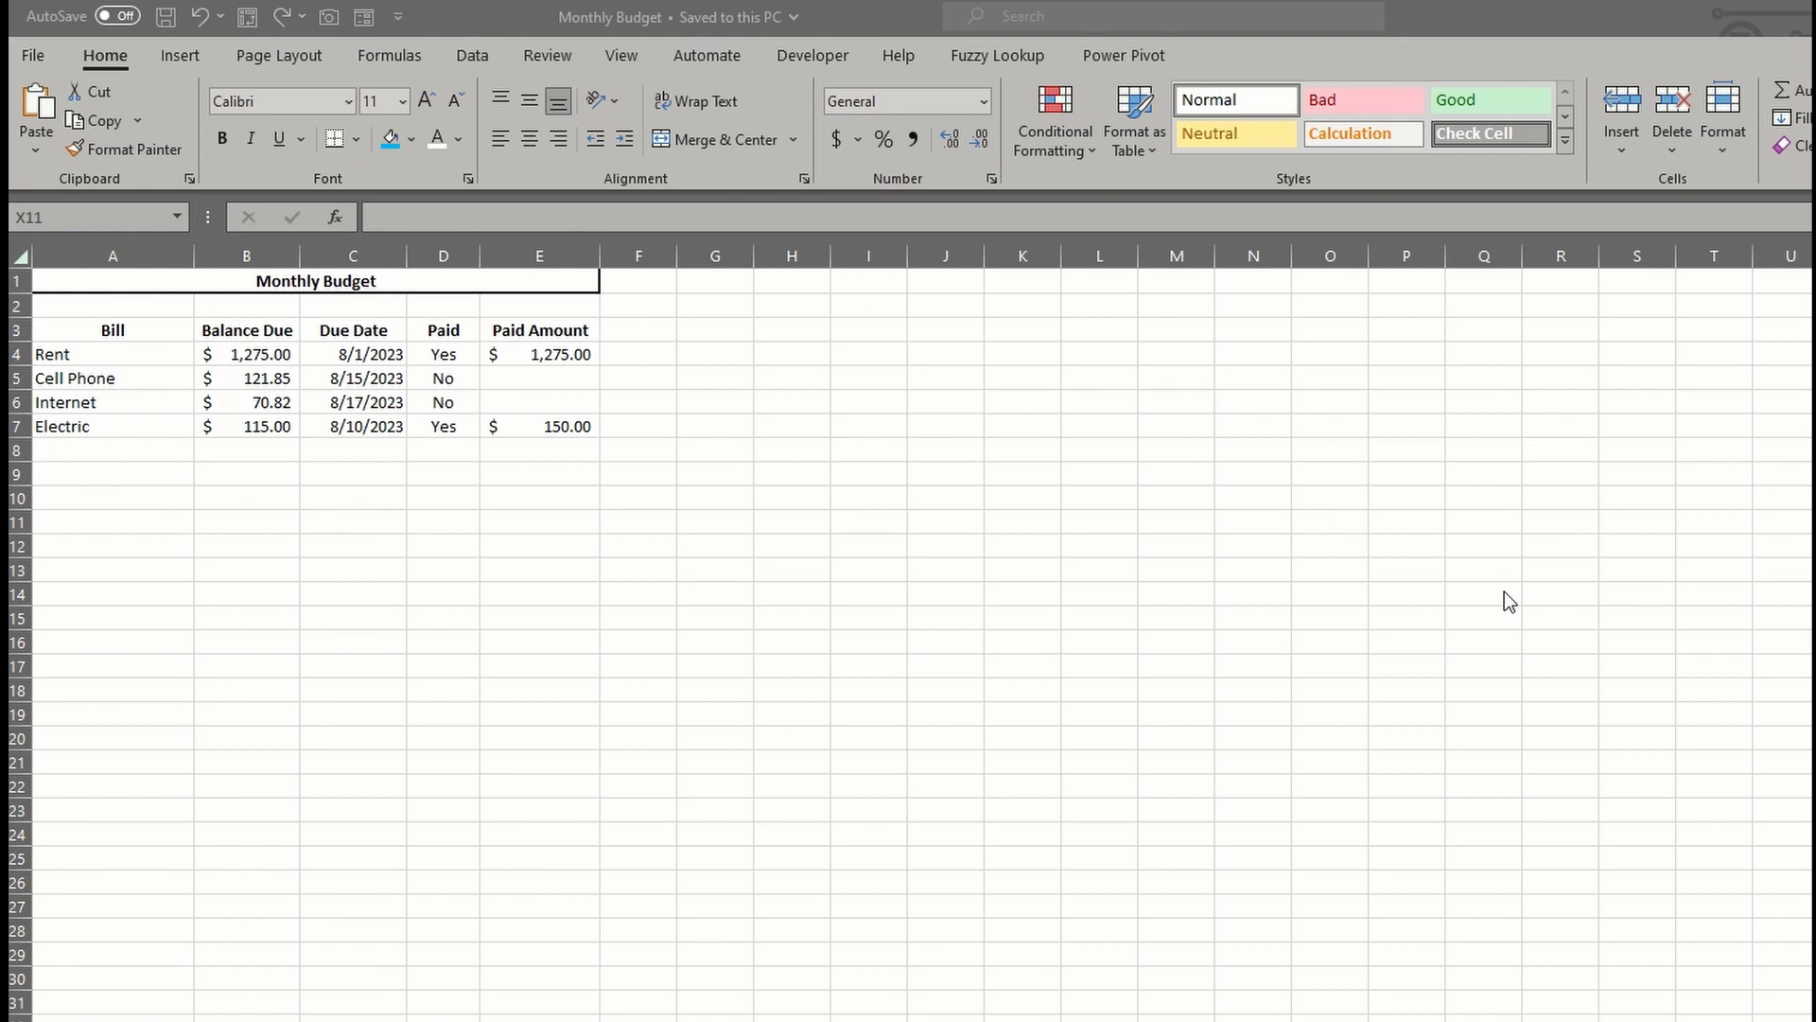
- Convert the budget data in A3:E7 into a table with headers
{"action": "left_click", "coordinate": [353, 378]}
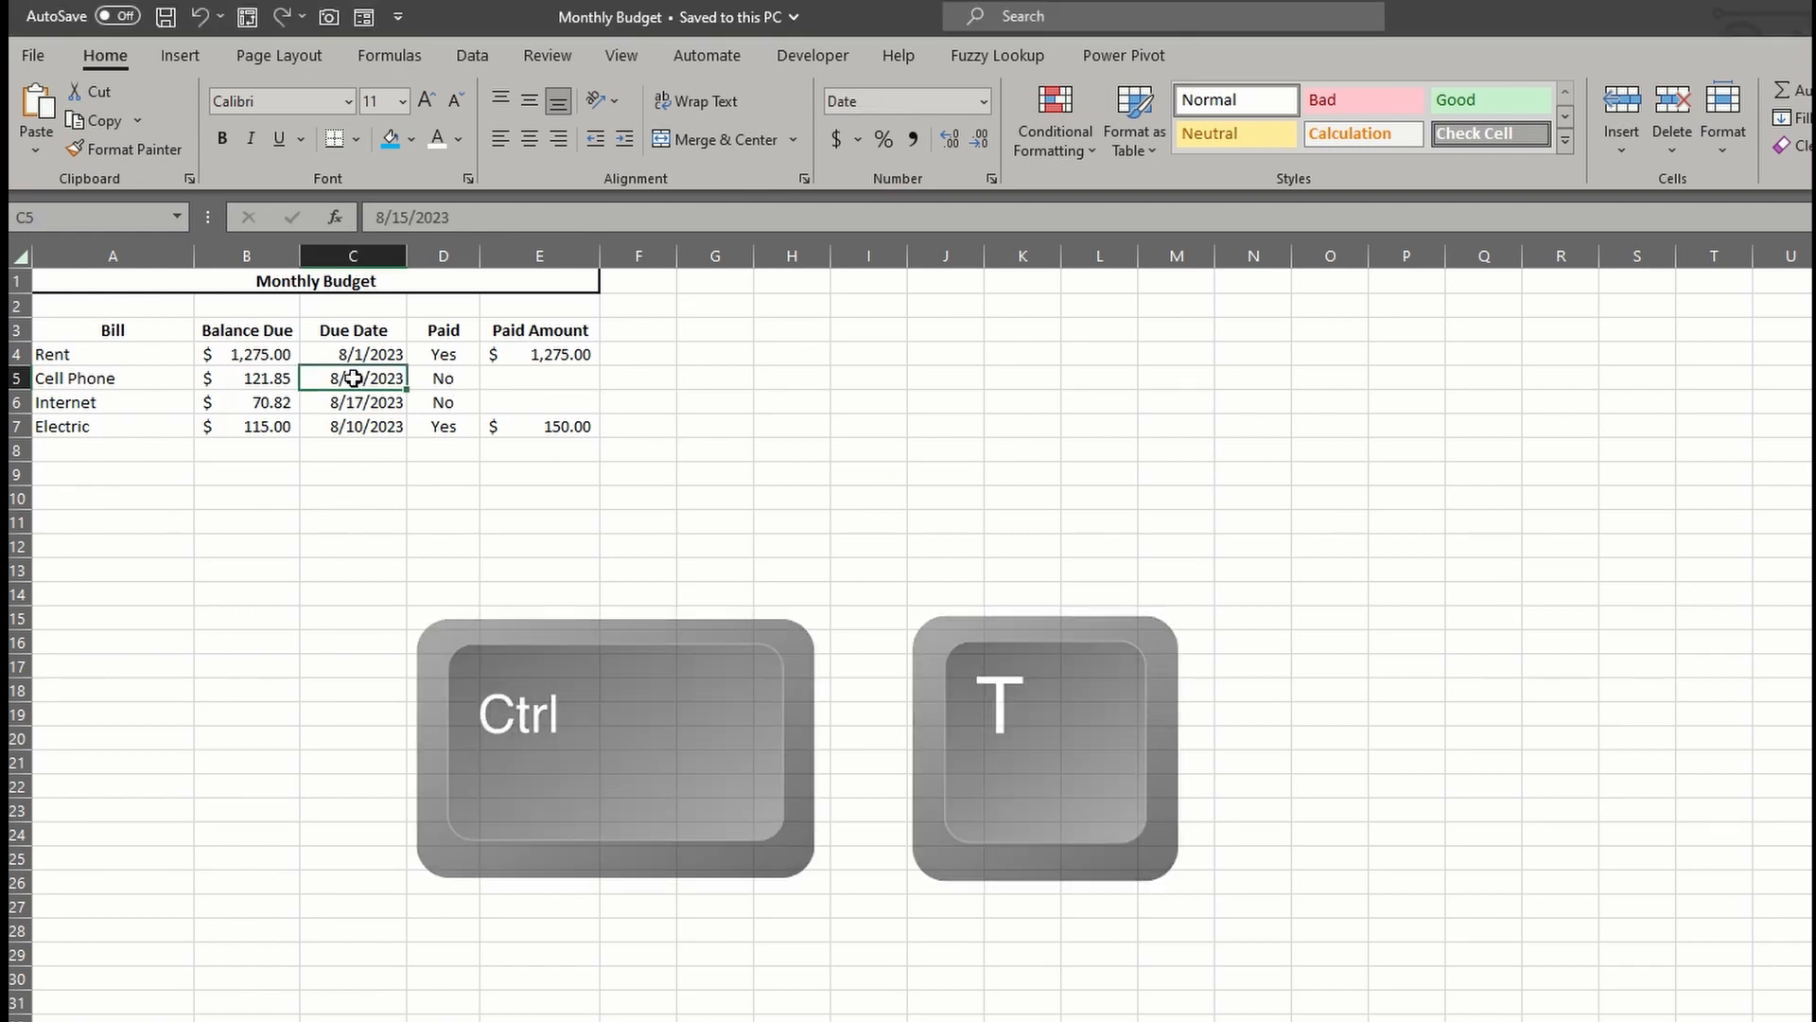
{"action": "key", "text": "ctrl+t"}
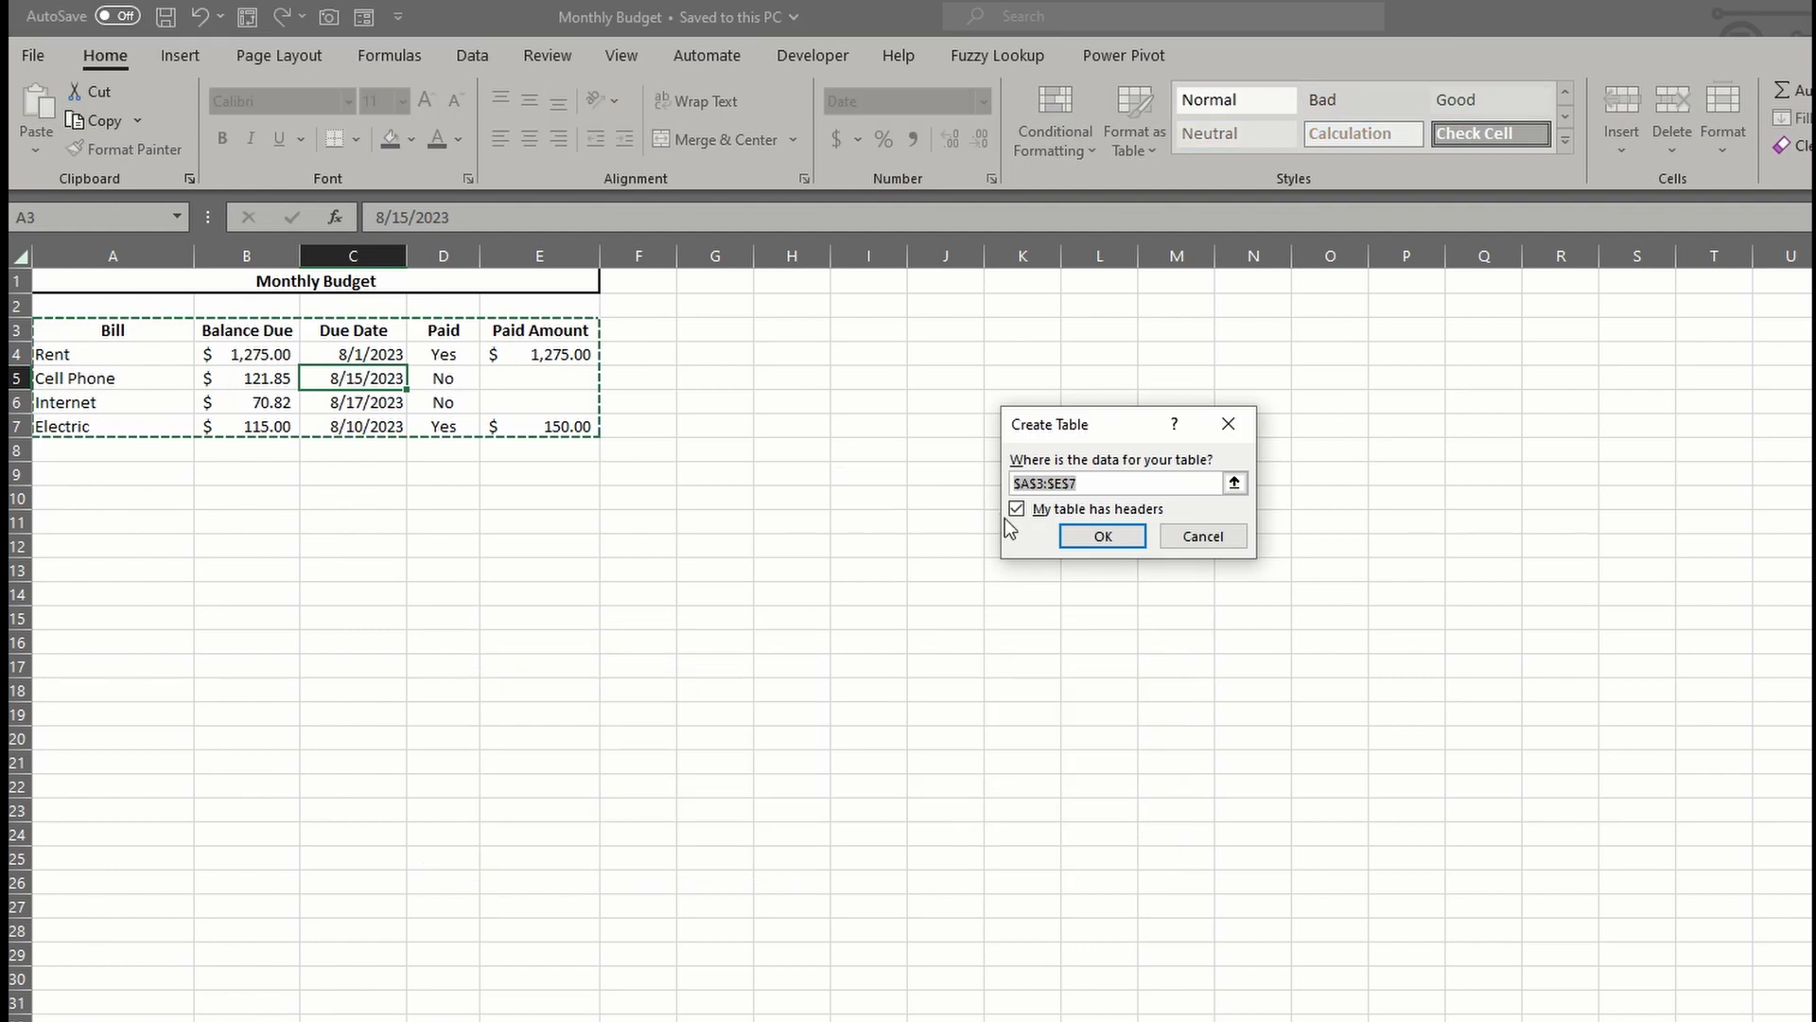
{"action": "left_click", "coordinate": [1071, 529]}
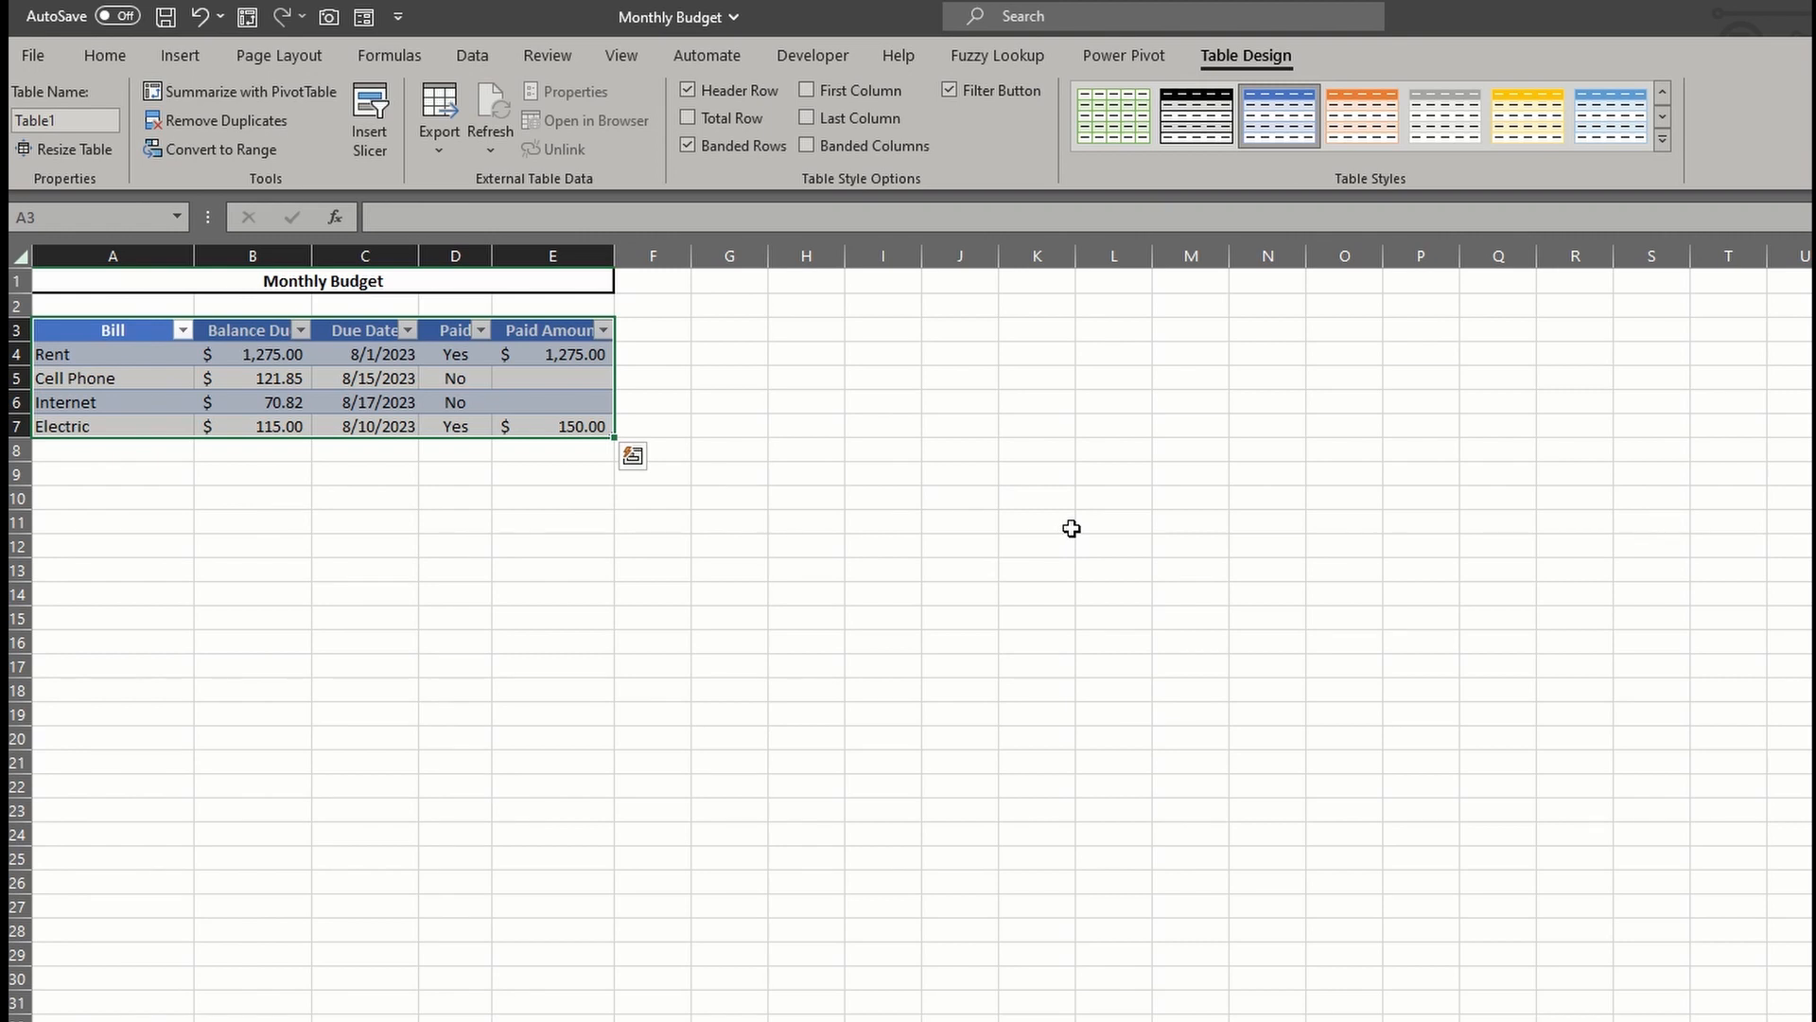
- Apply a green table style with a solid header row from the Light group to the budget table
{"action": "left_click", "coordinate": [1071, 529]}
{"action": "left_click", "coordinate": [1666, 148]}
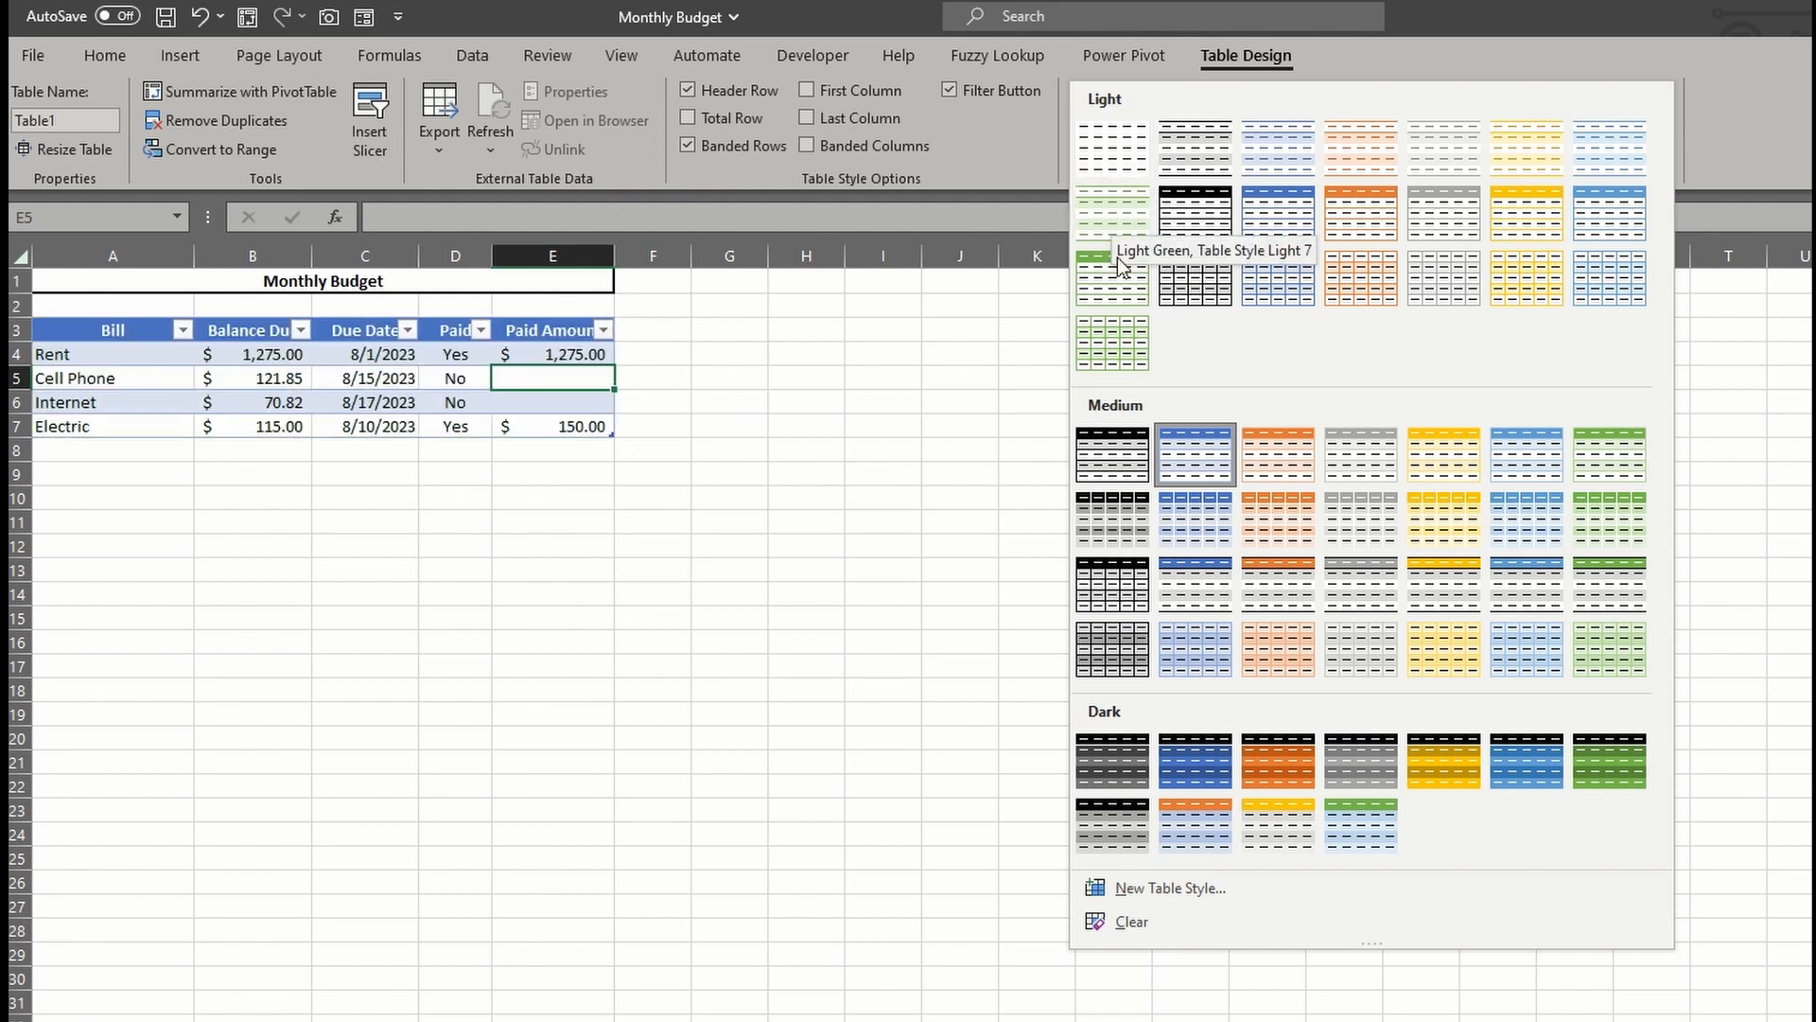
{"action": "left_click", "coordinate": [1102, 282]}
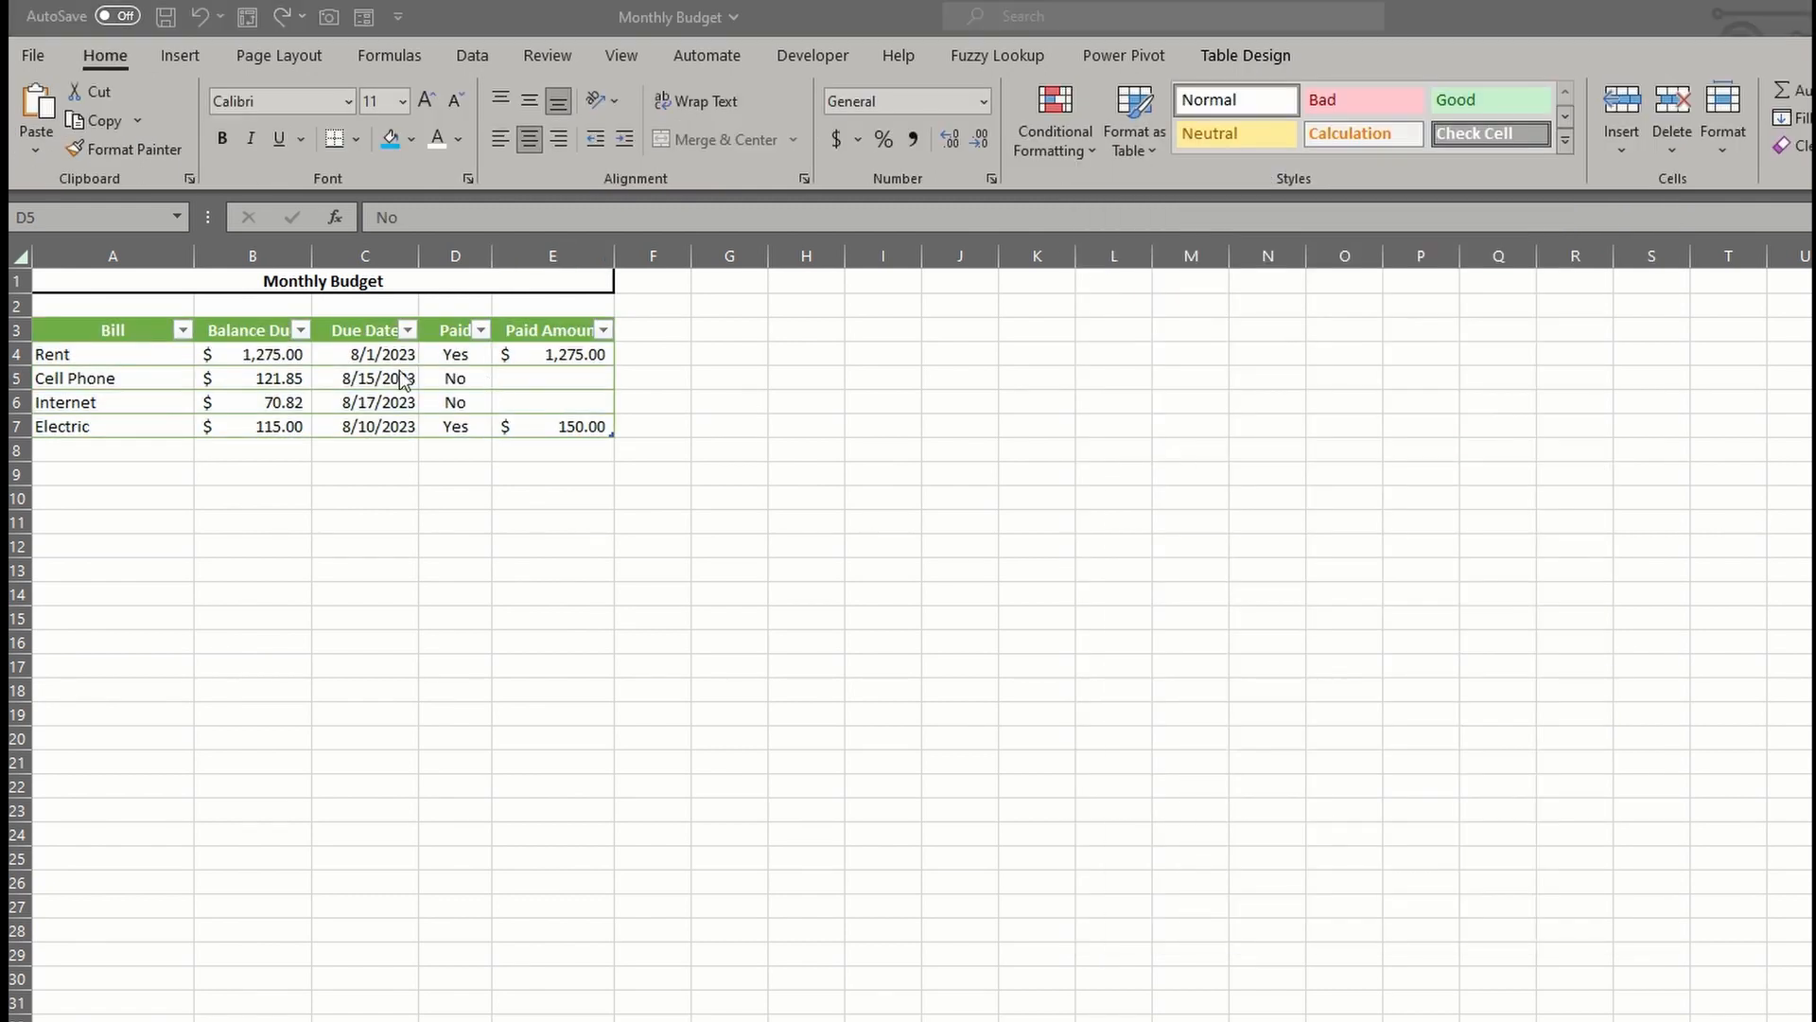
- Add a record through the data form with Bill Trash, Balance Due 49.98, Due Date 8/10/2023, Paid Yes and Paid Amount 49.98
{"action": "left_click", "coordinate": [329, 373]}
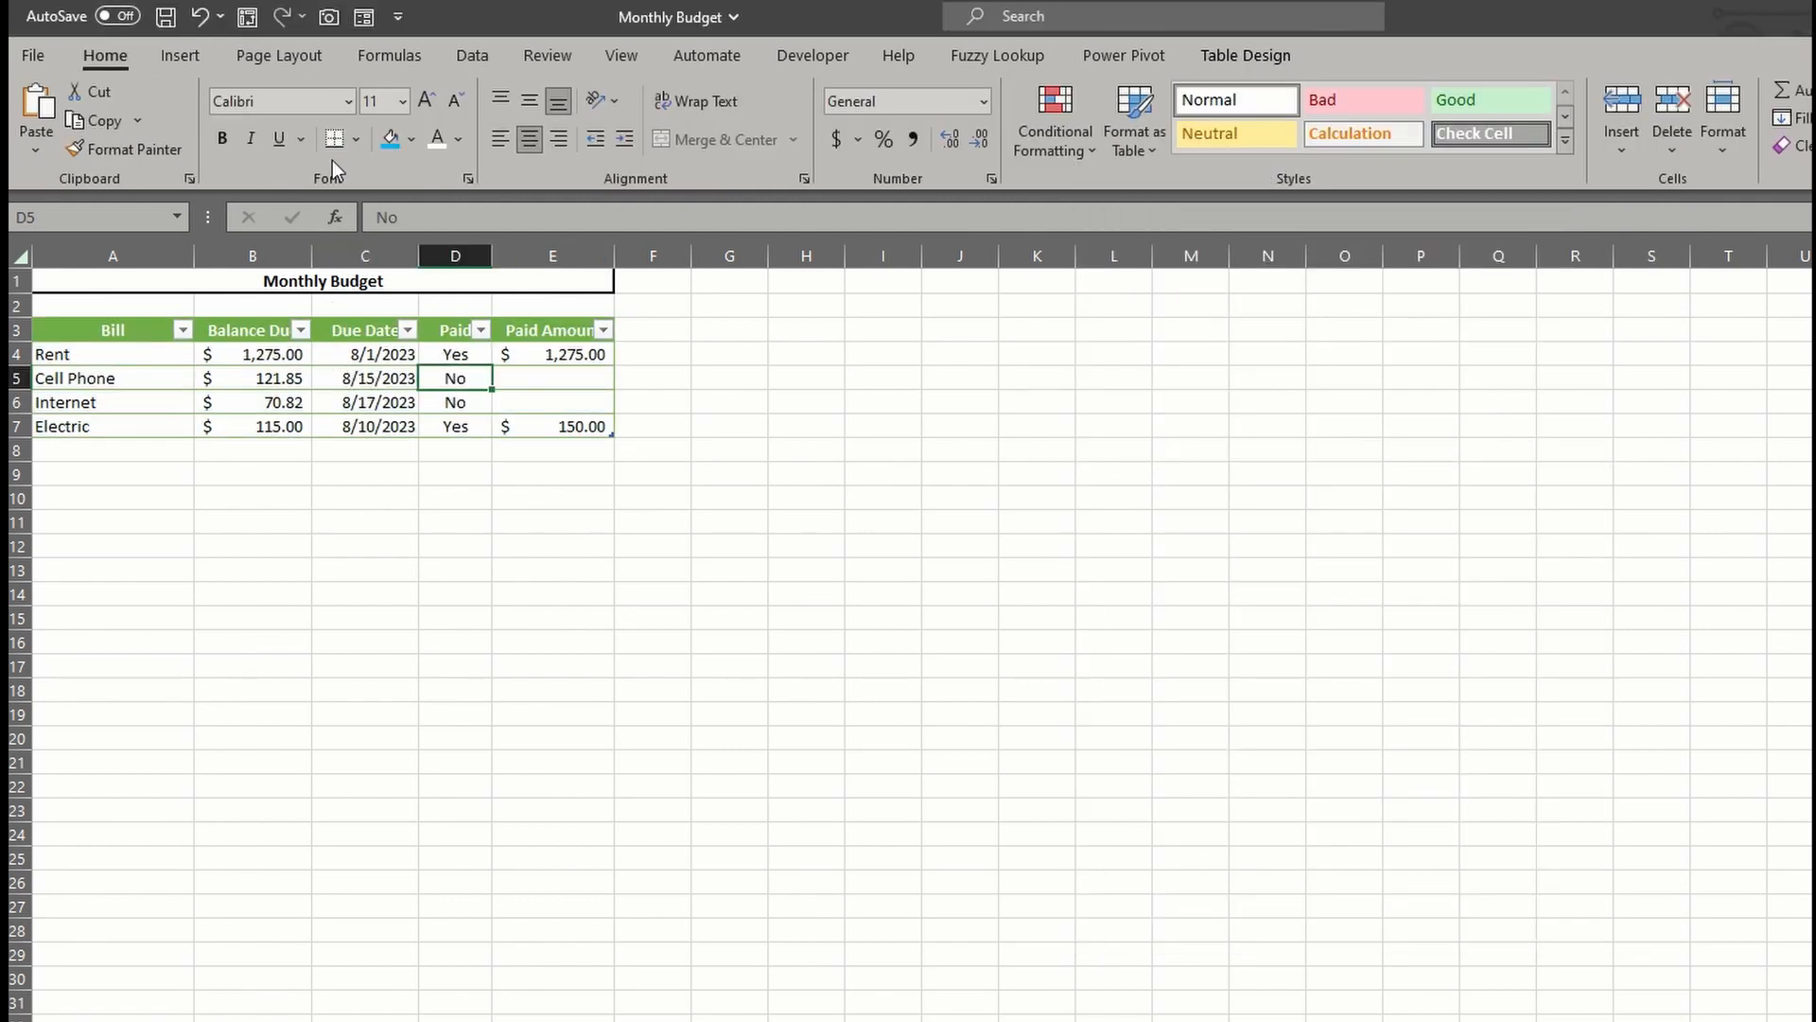
{"action": "left_click", "coordinate": [363, 19]}
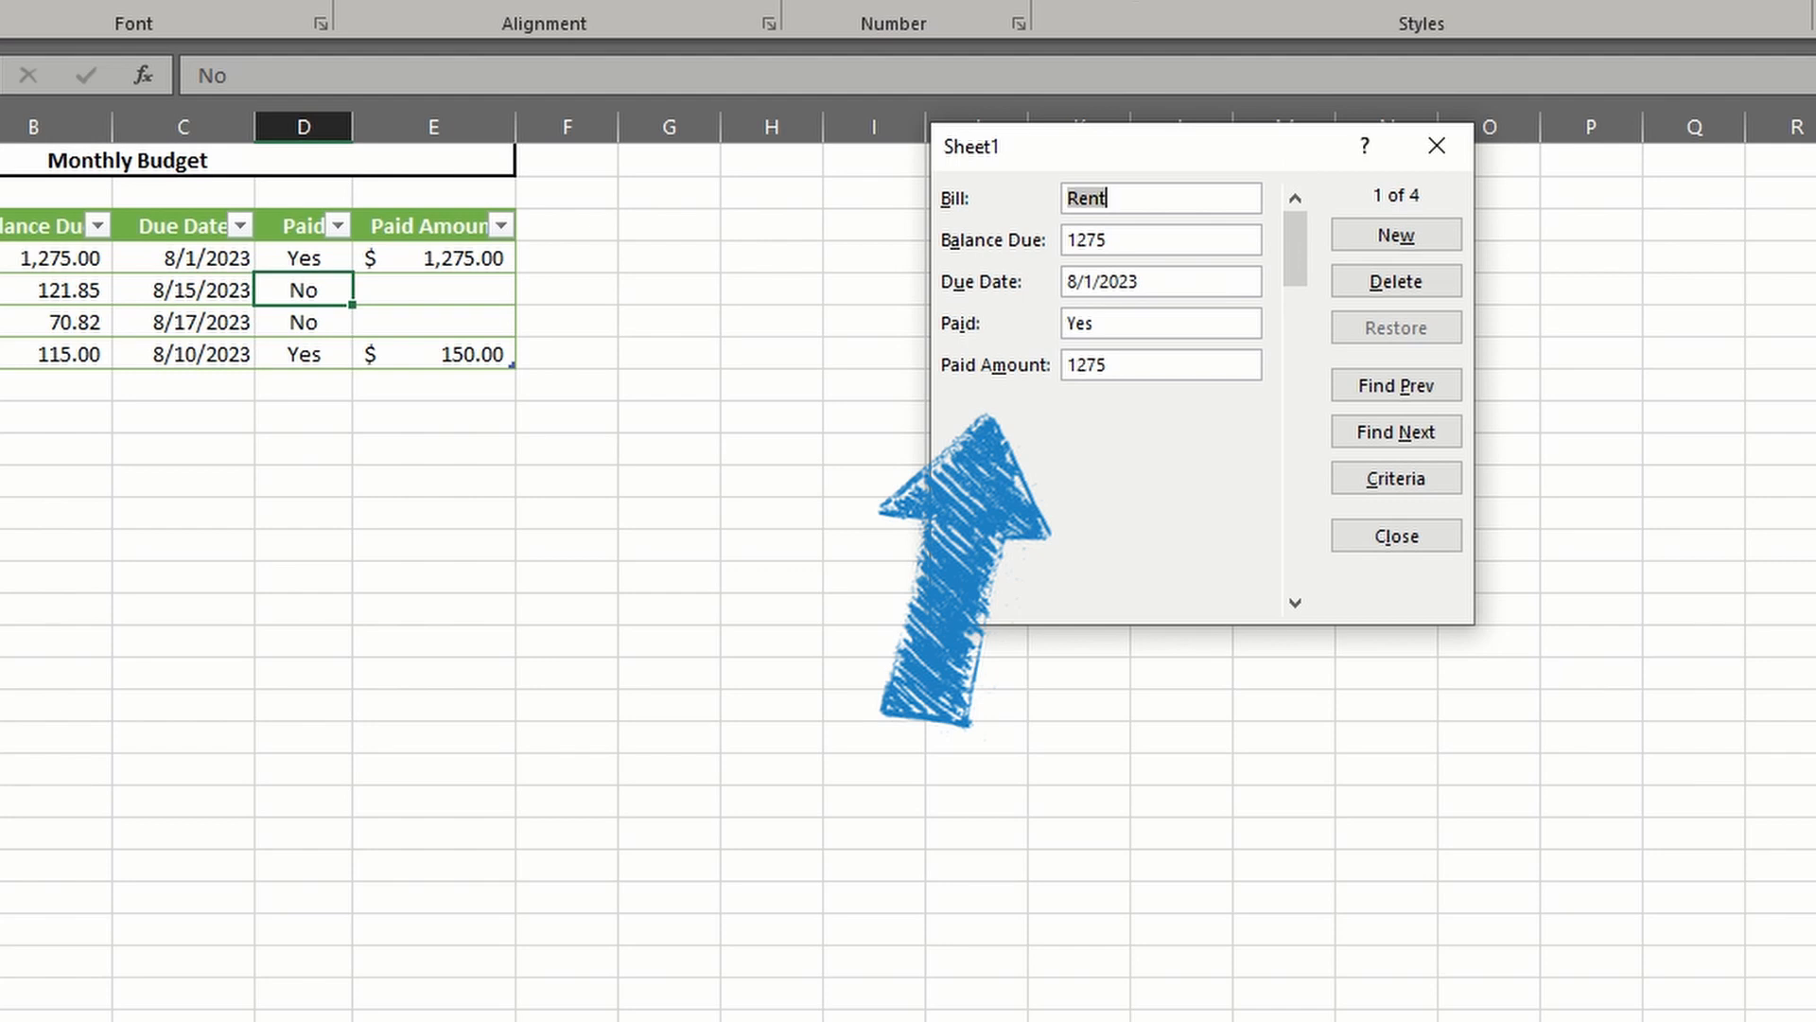
{"action": "left_click", "coordinate": [1447, 242]}
{"action": "type", "text": "Trash"}
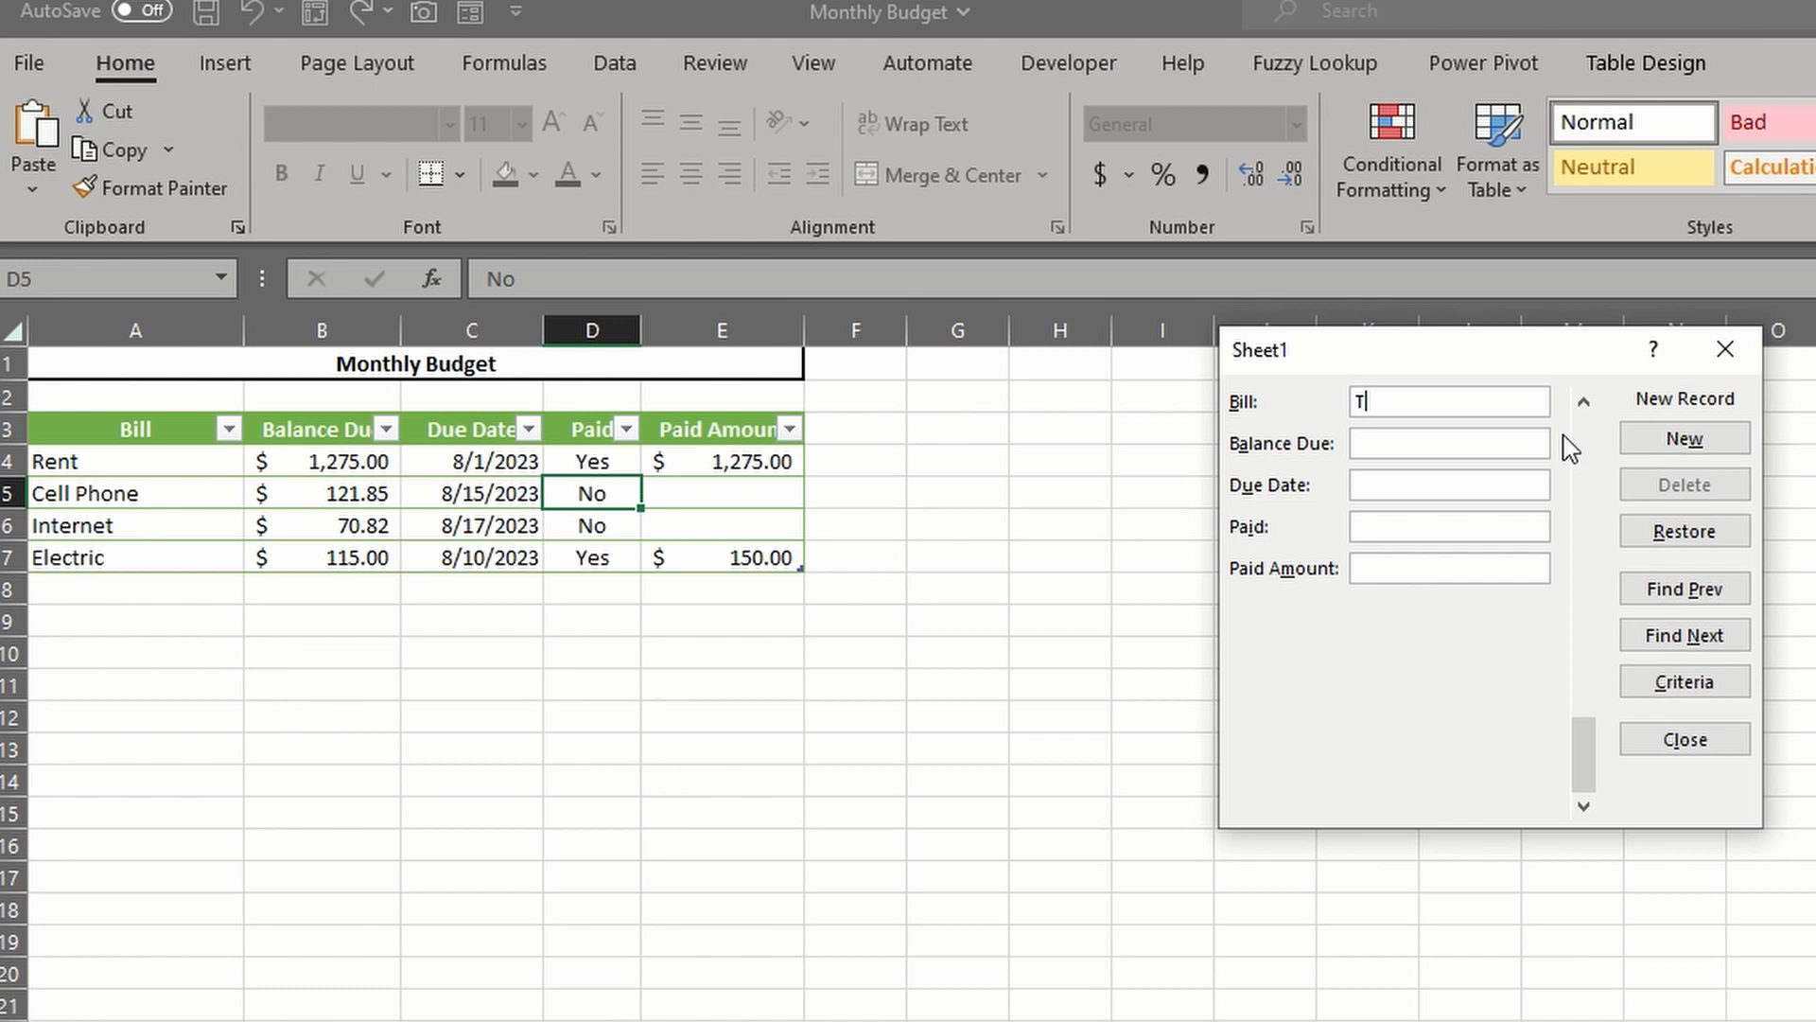
{"action": "key", "text": "Tab"}
{"action": "type", "text": "49.98"}
{"action": "key", "text": "Tab"}
{"action": "type", "text": "8/10/2023"}
{"action": "key", "text": "Tab"}
{"action": "type", "text": "Yes"}
{"action": "key", "text": "Tab"}
{"action": "type", "text": "49.98"}
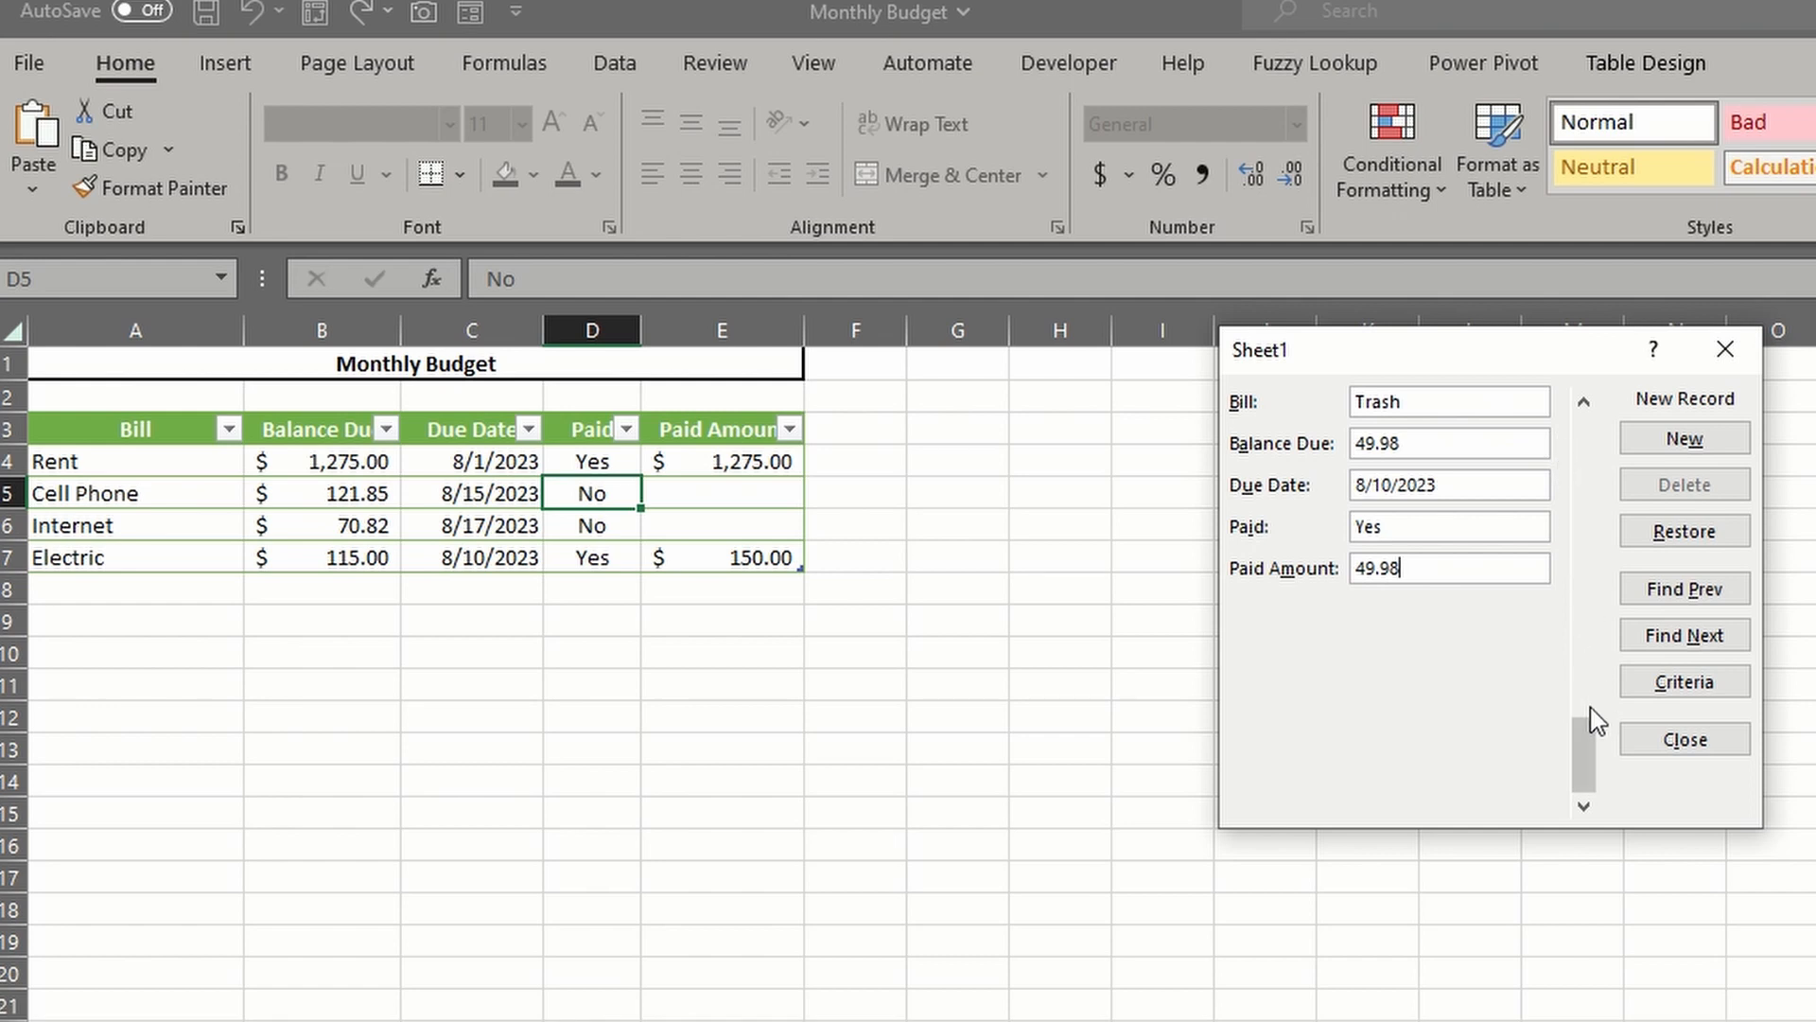
{"action": "left_click", "coordinate": [1685, 740]}
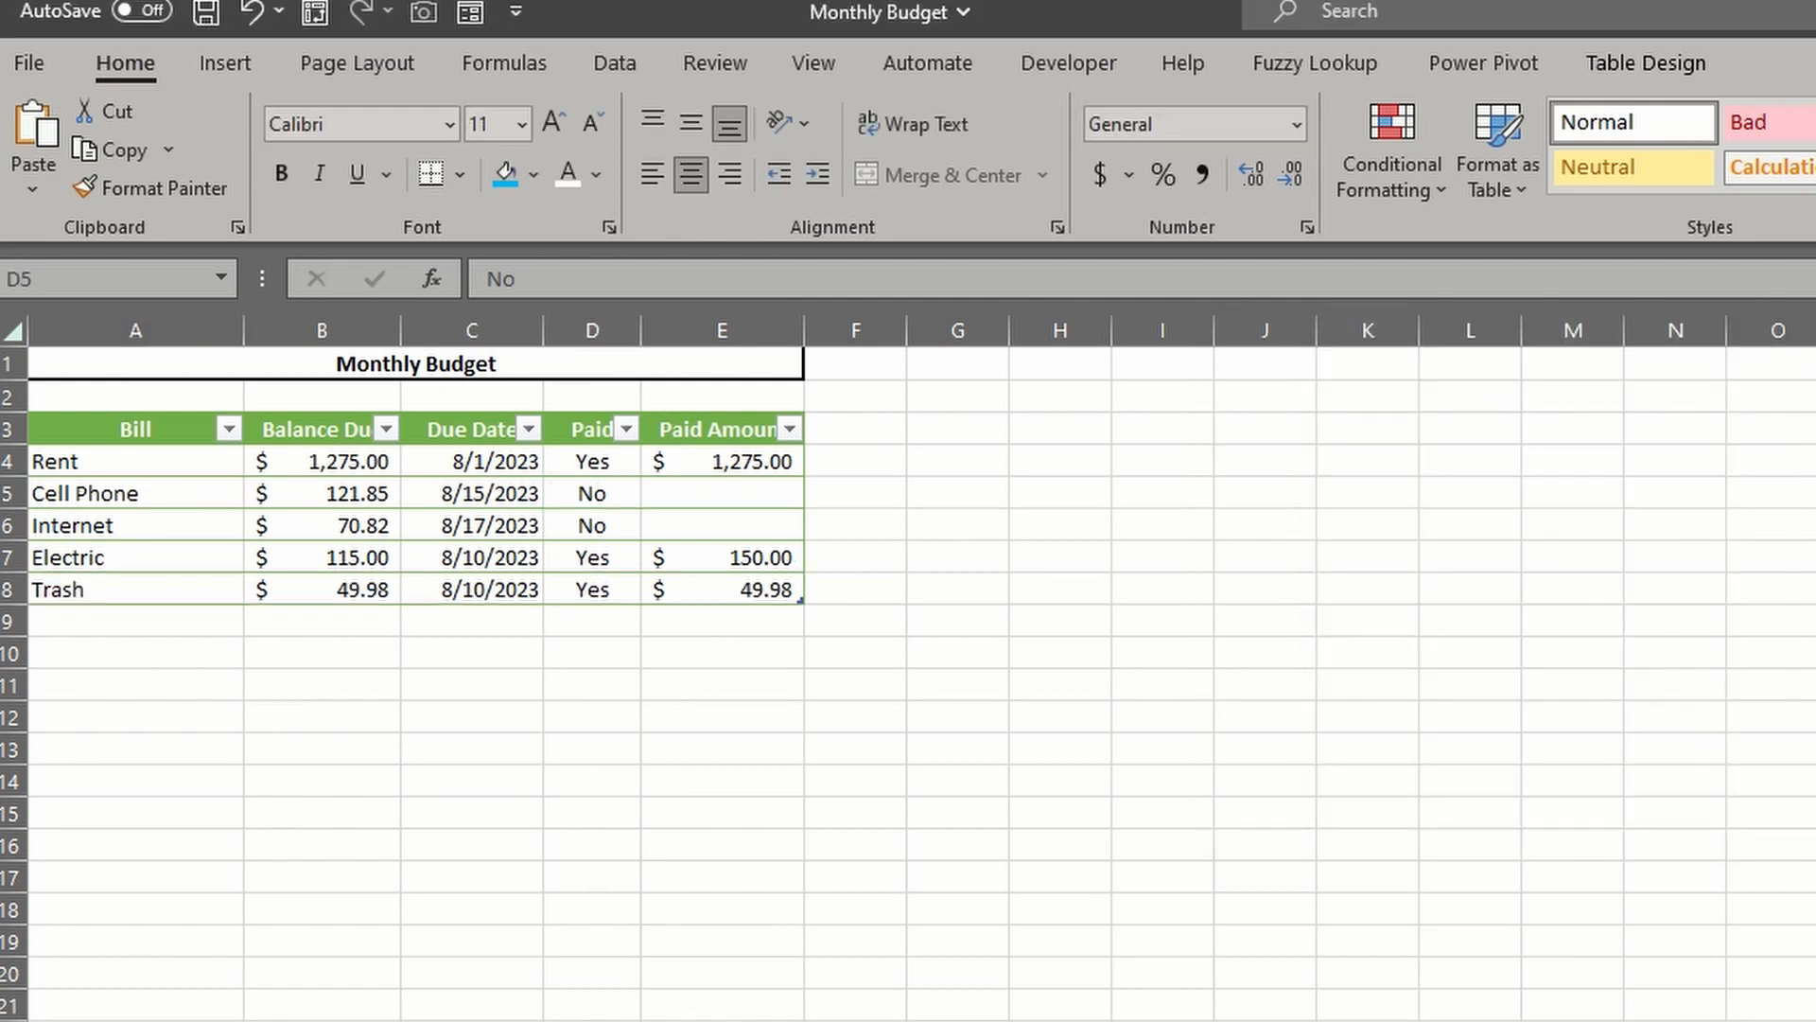
- Add form records for Car Payment (345.00, due 8/22/2023, paid No) and Car Insurance (117.85, due 8/20/2023, paid No)
{"action": "left_click", "coordinate": [468, 14]}
{"action": "left_click", "coordinate": [1685, 438]}
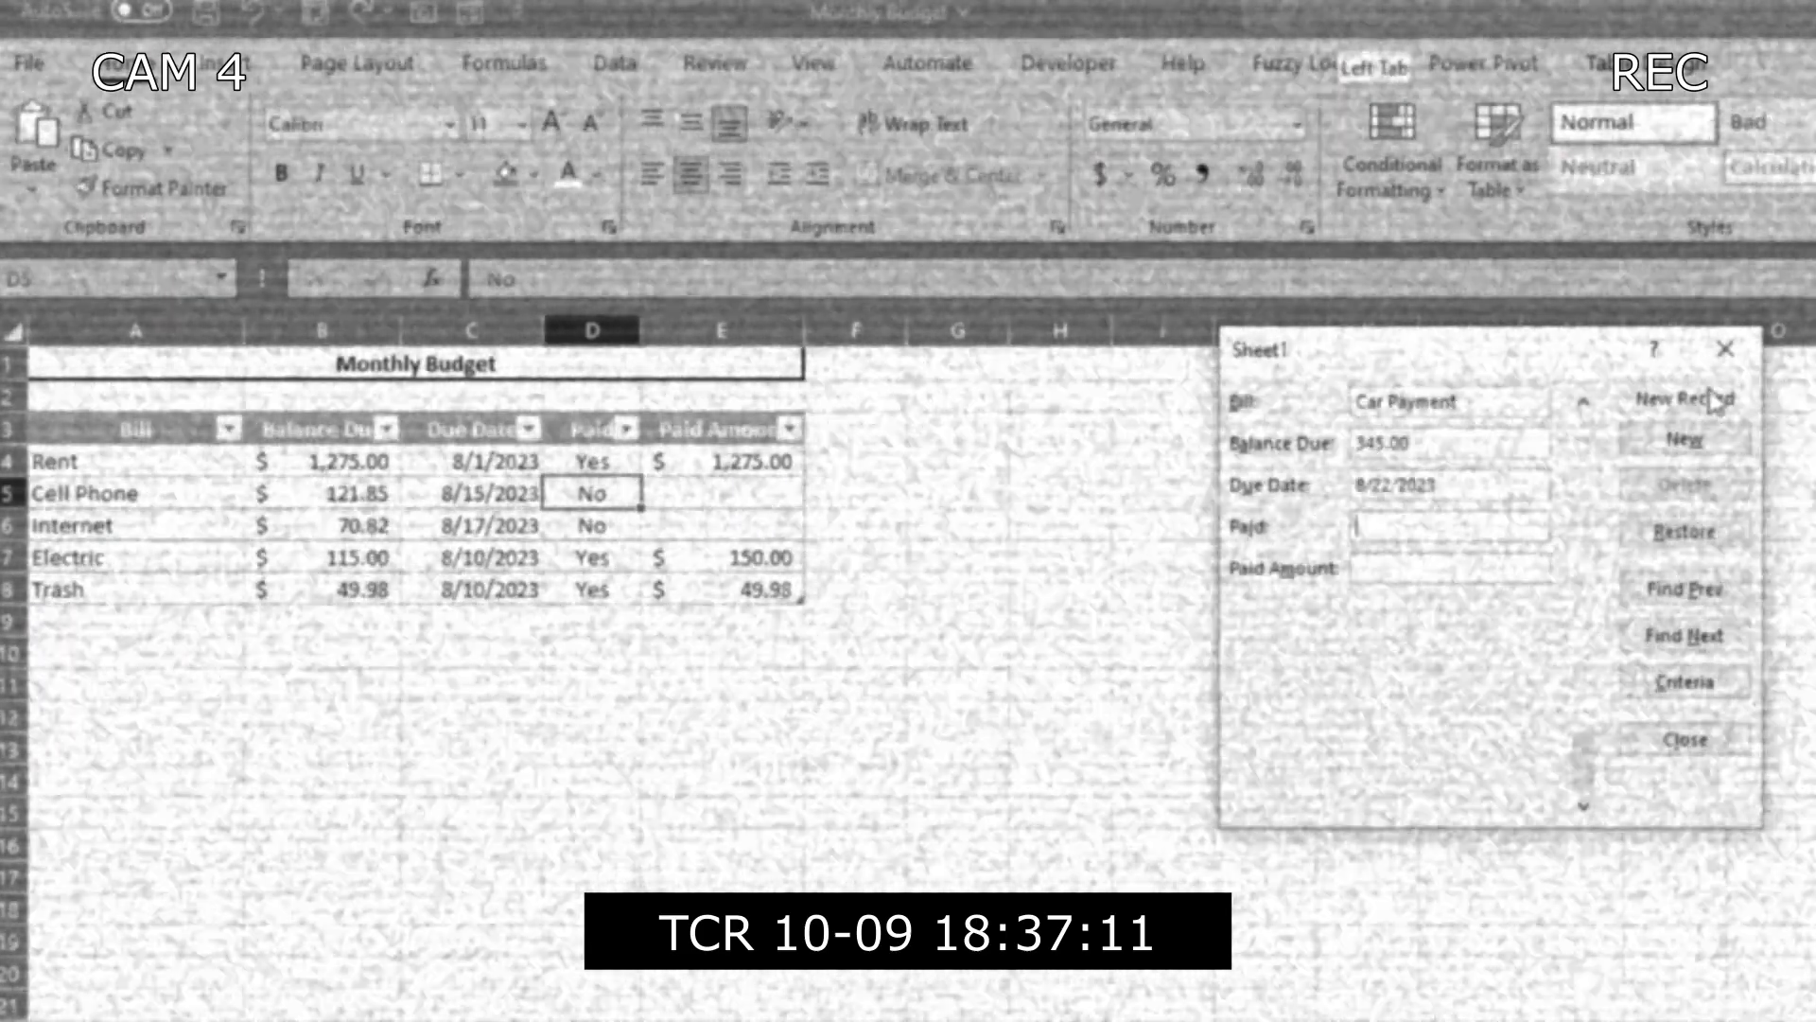
{"action": "left_click", "coordinate": [1684, 739]}
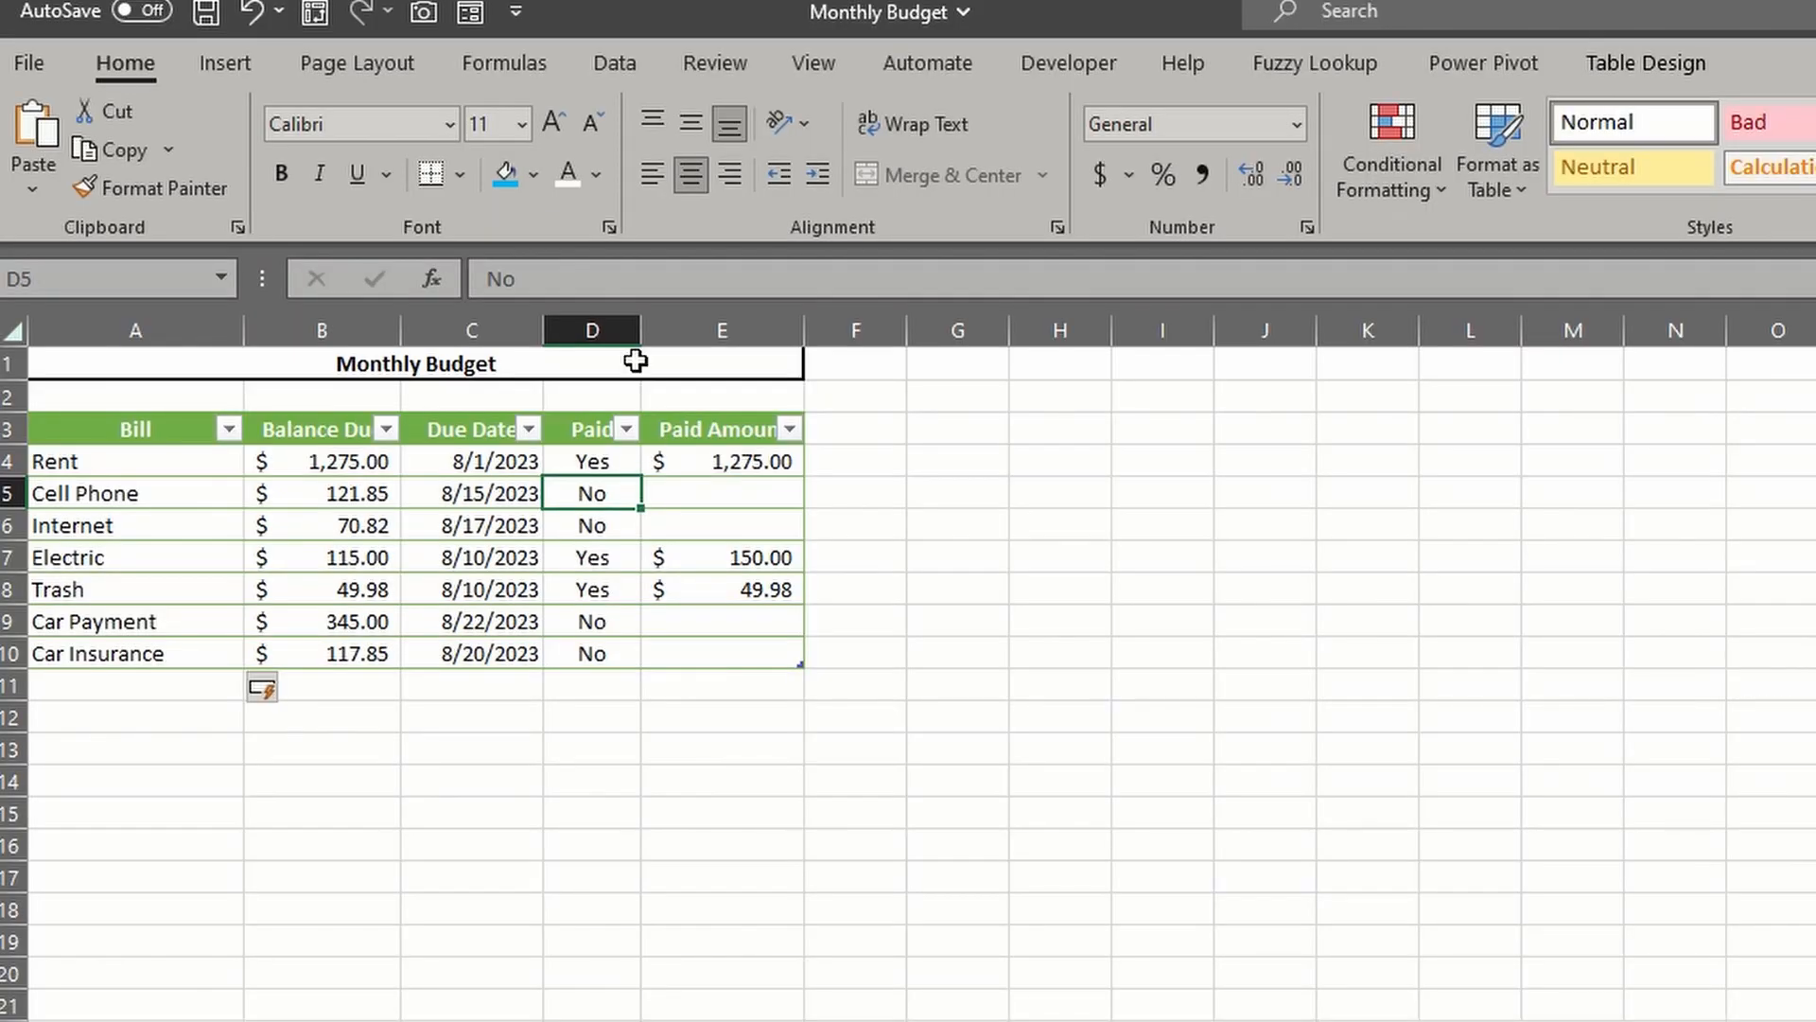
- Search the form records with the criterion Paid set to No and step forward through the matches
{"action": "left_click", "coordinate": [468, 14]}
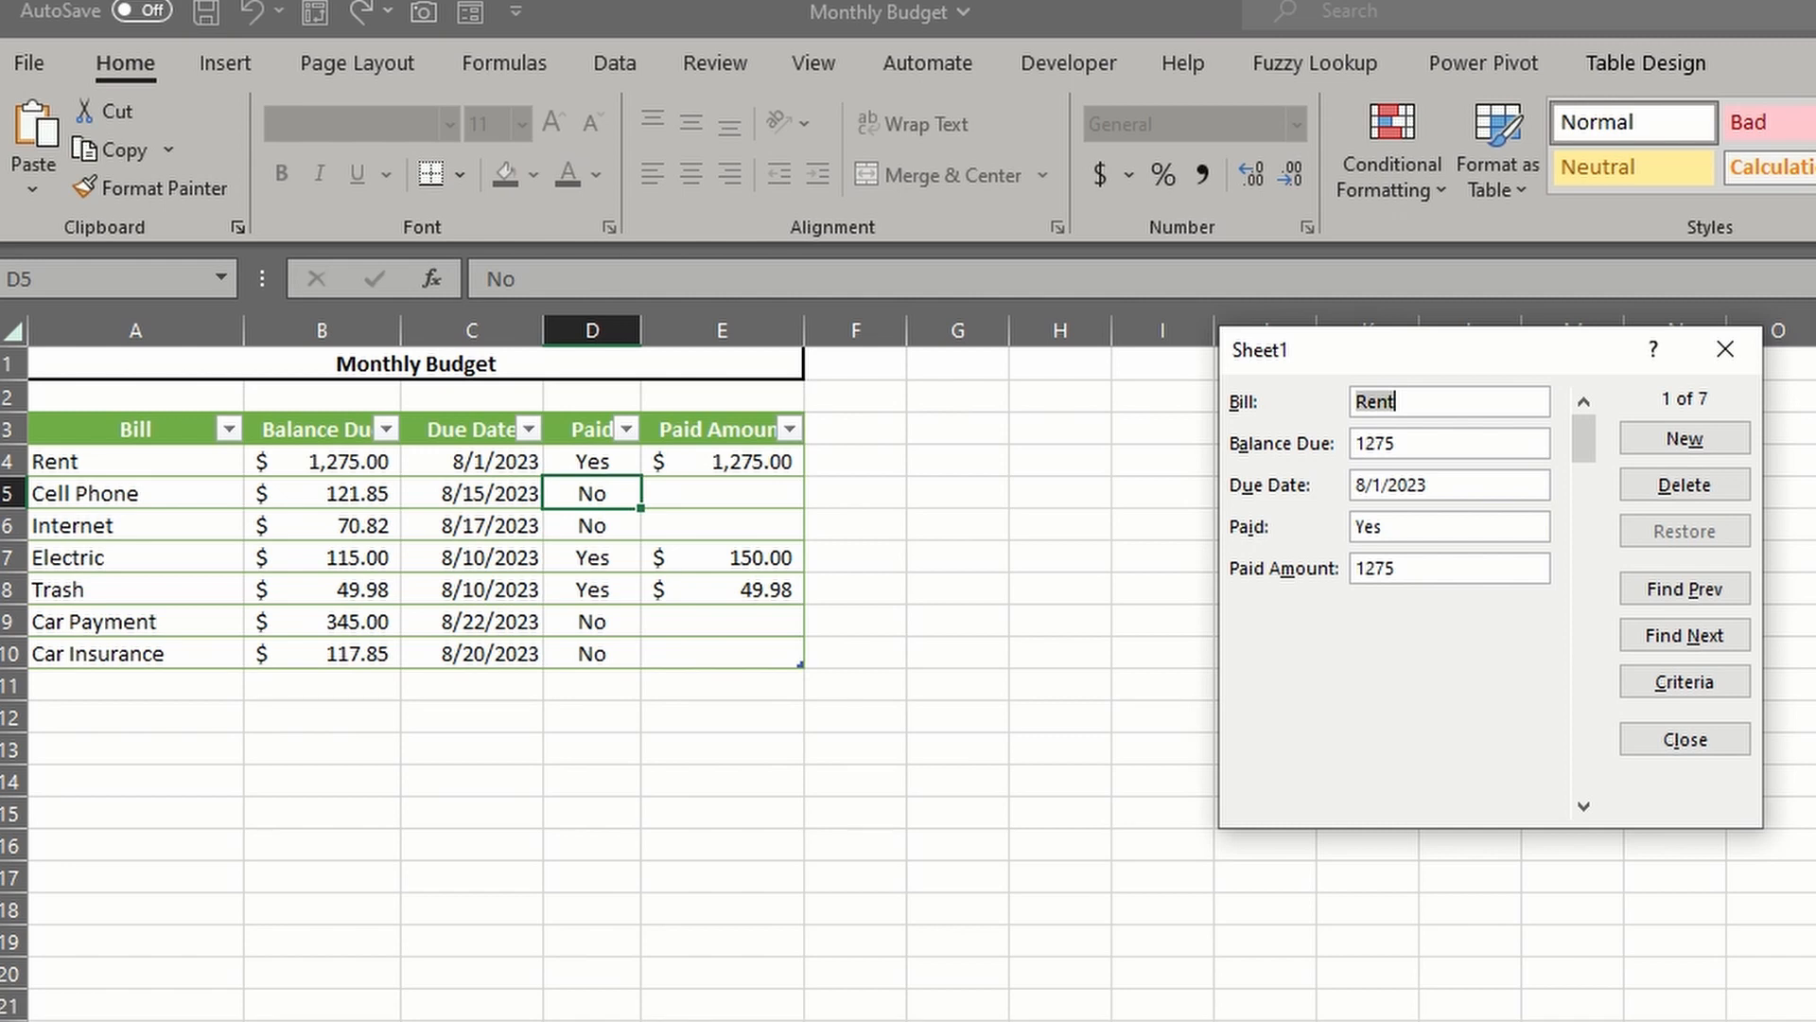
{"action": "left_click", "coordinate": [1720, 689]}
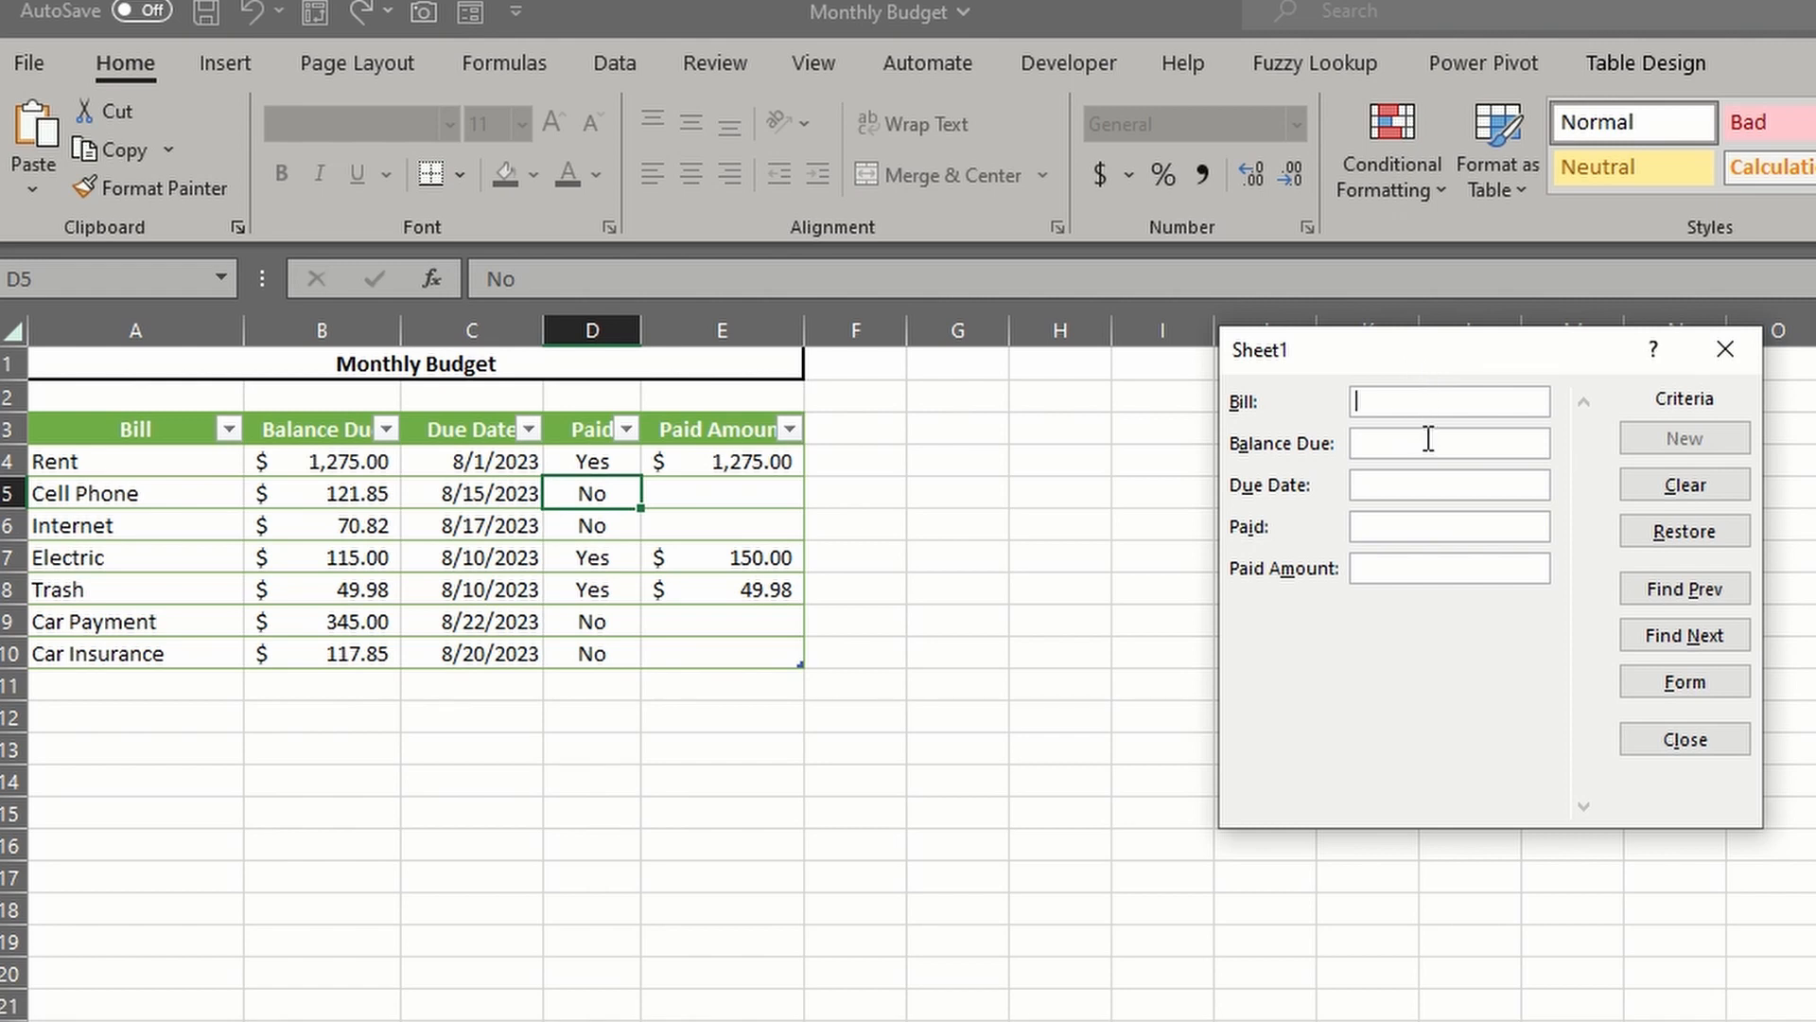
{"action": "left_click", "coordinate": [1423, 522]}
{"action": "type", "text": "No"}
{"action": "left_click", "coordinate": [1653, 639]}
{"action": "left_click", "coordinate": [1654, 639]}
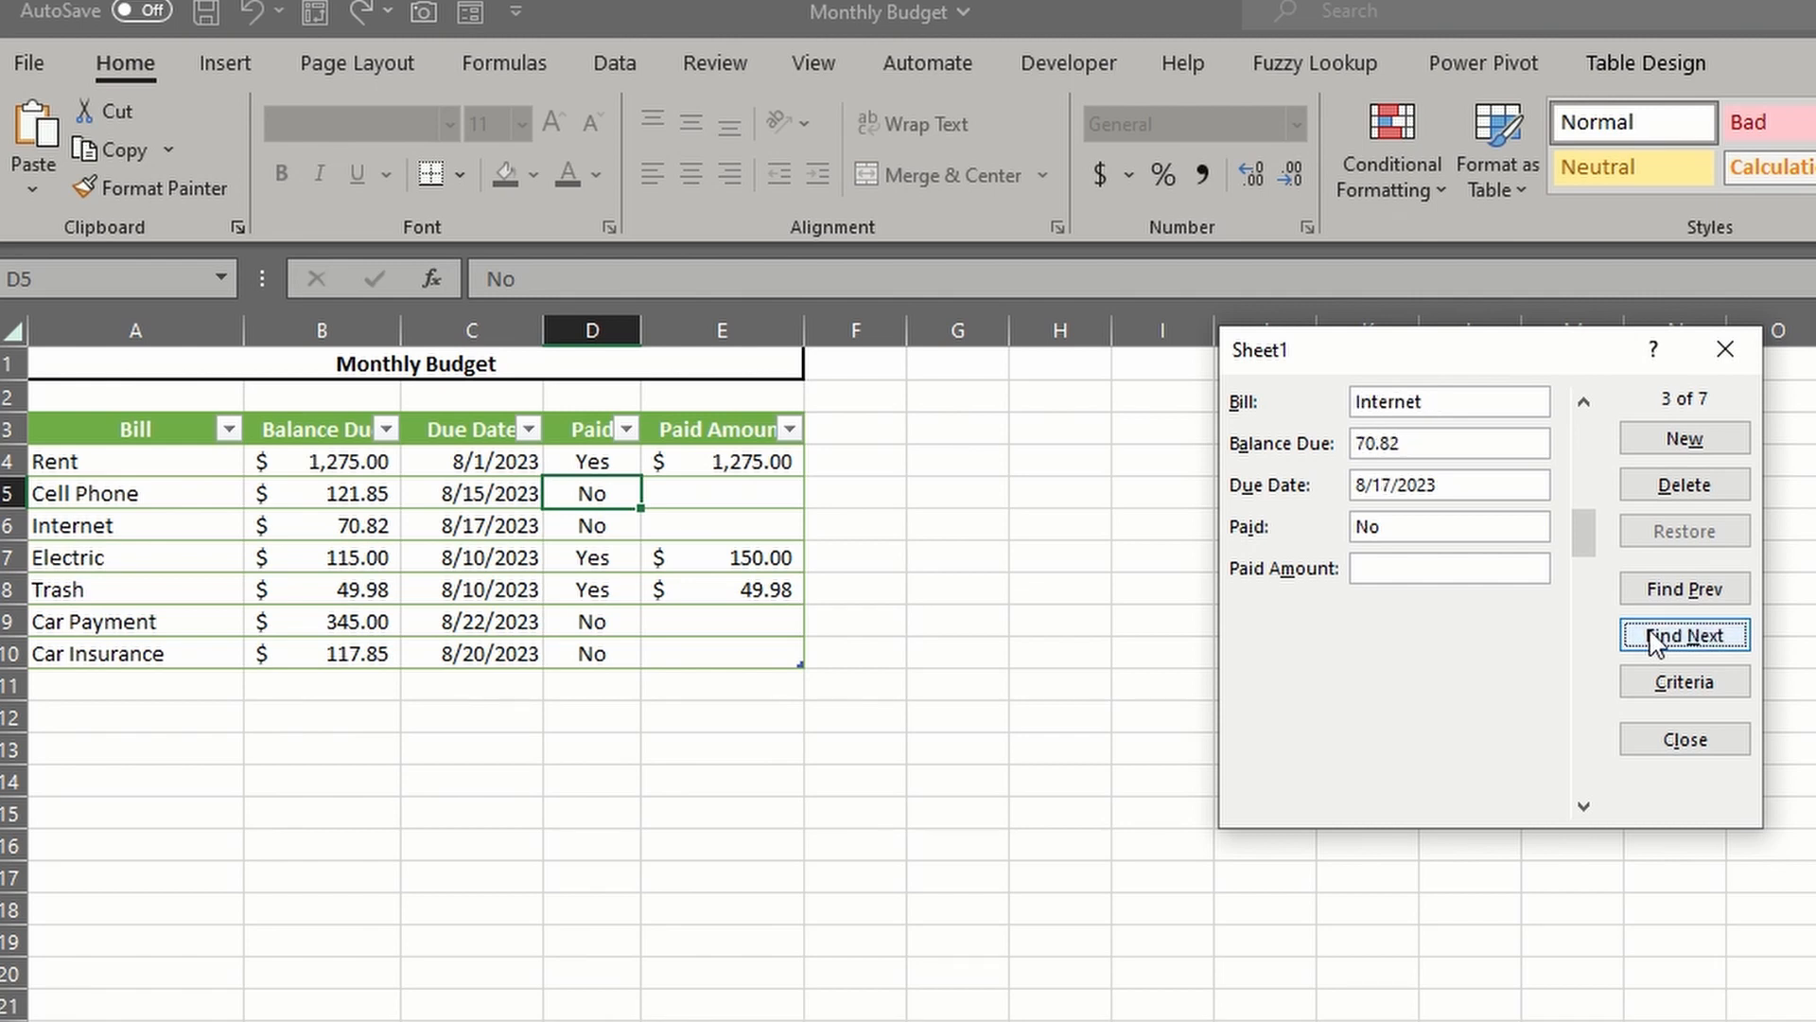
{"action": "left_click", "coordinate": [1653, 640]}
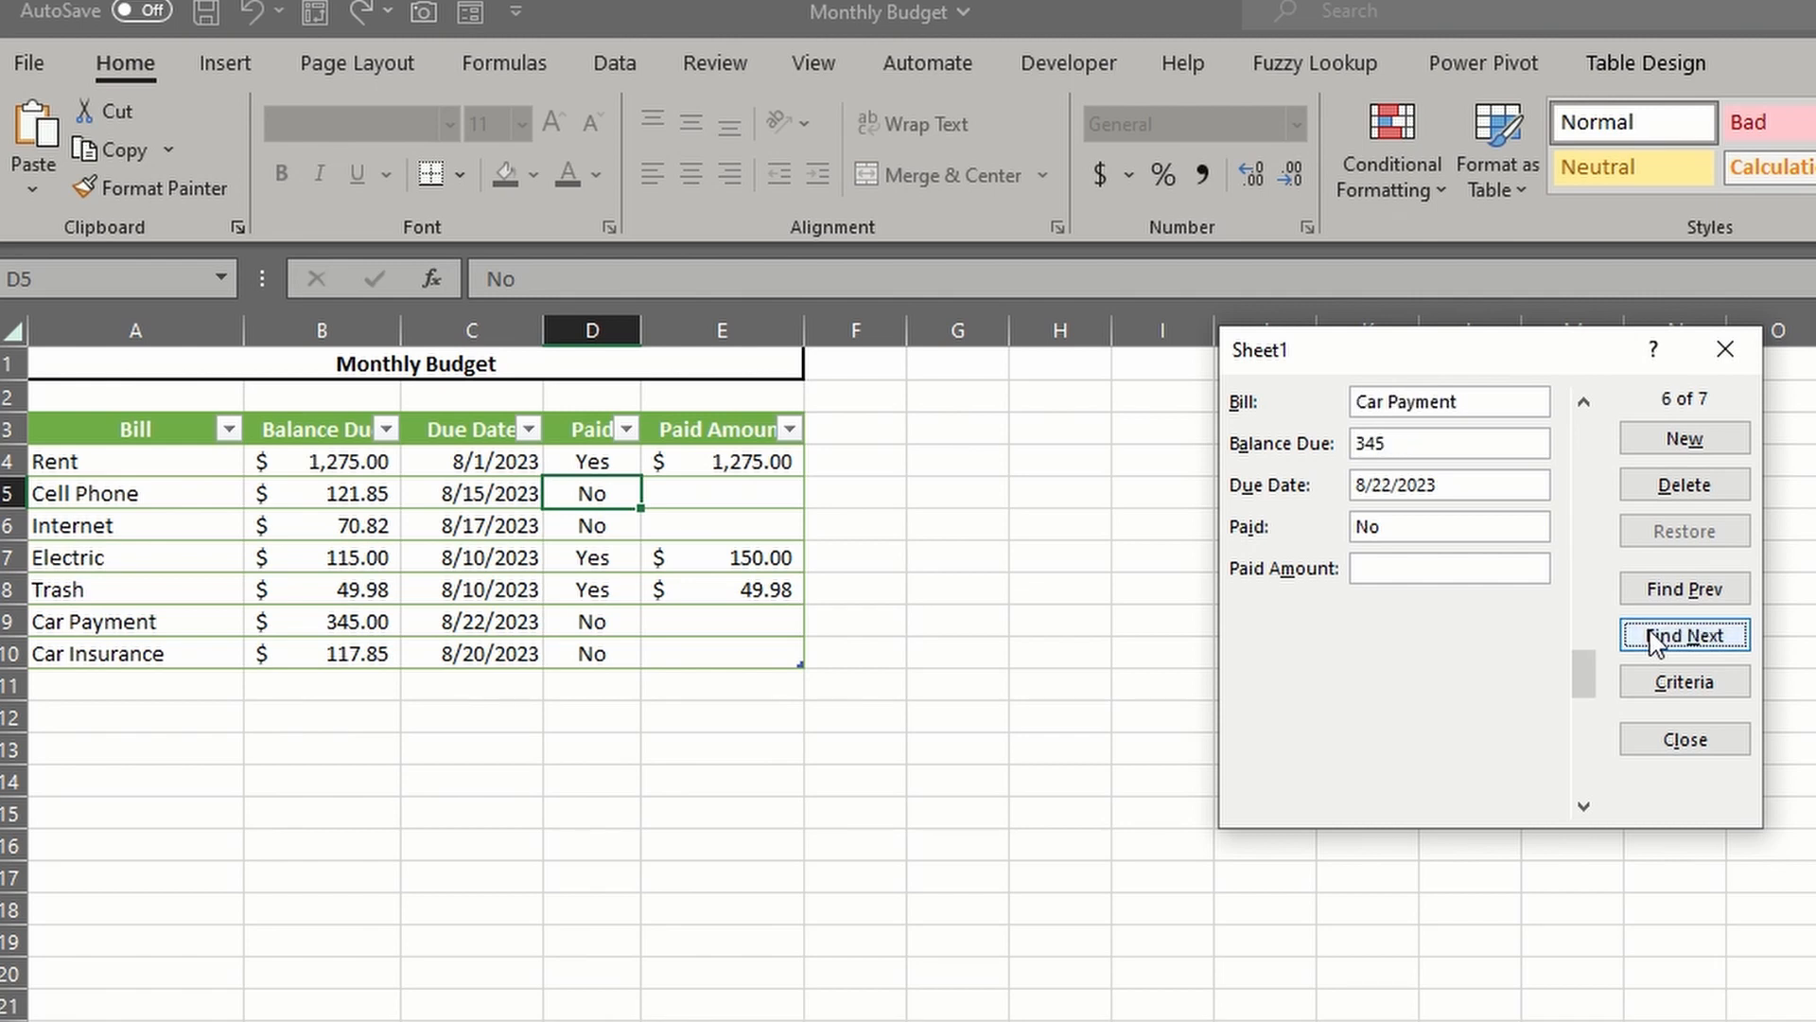
{"action": "left_click", "coordinate": [1654, 639]}
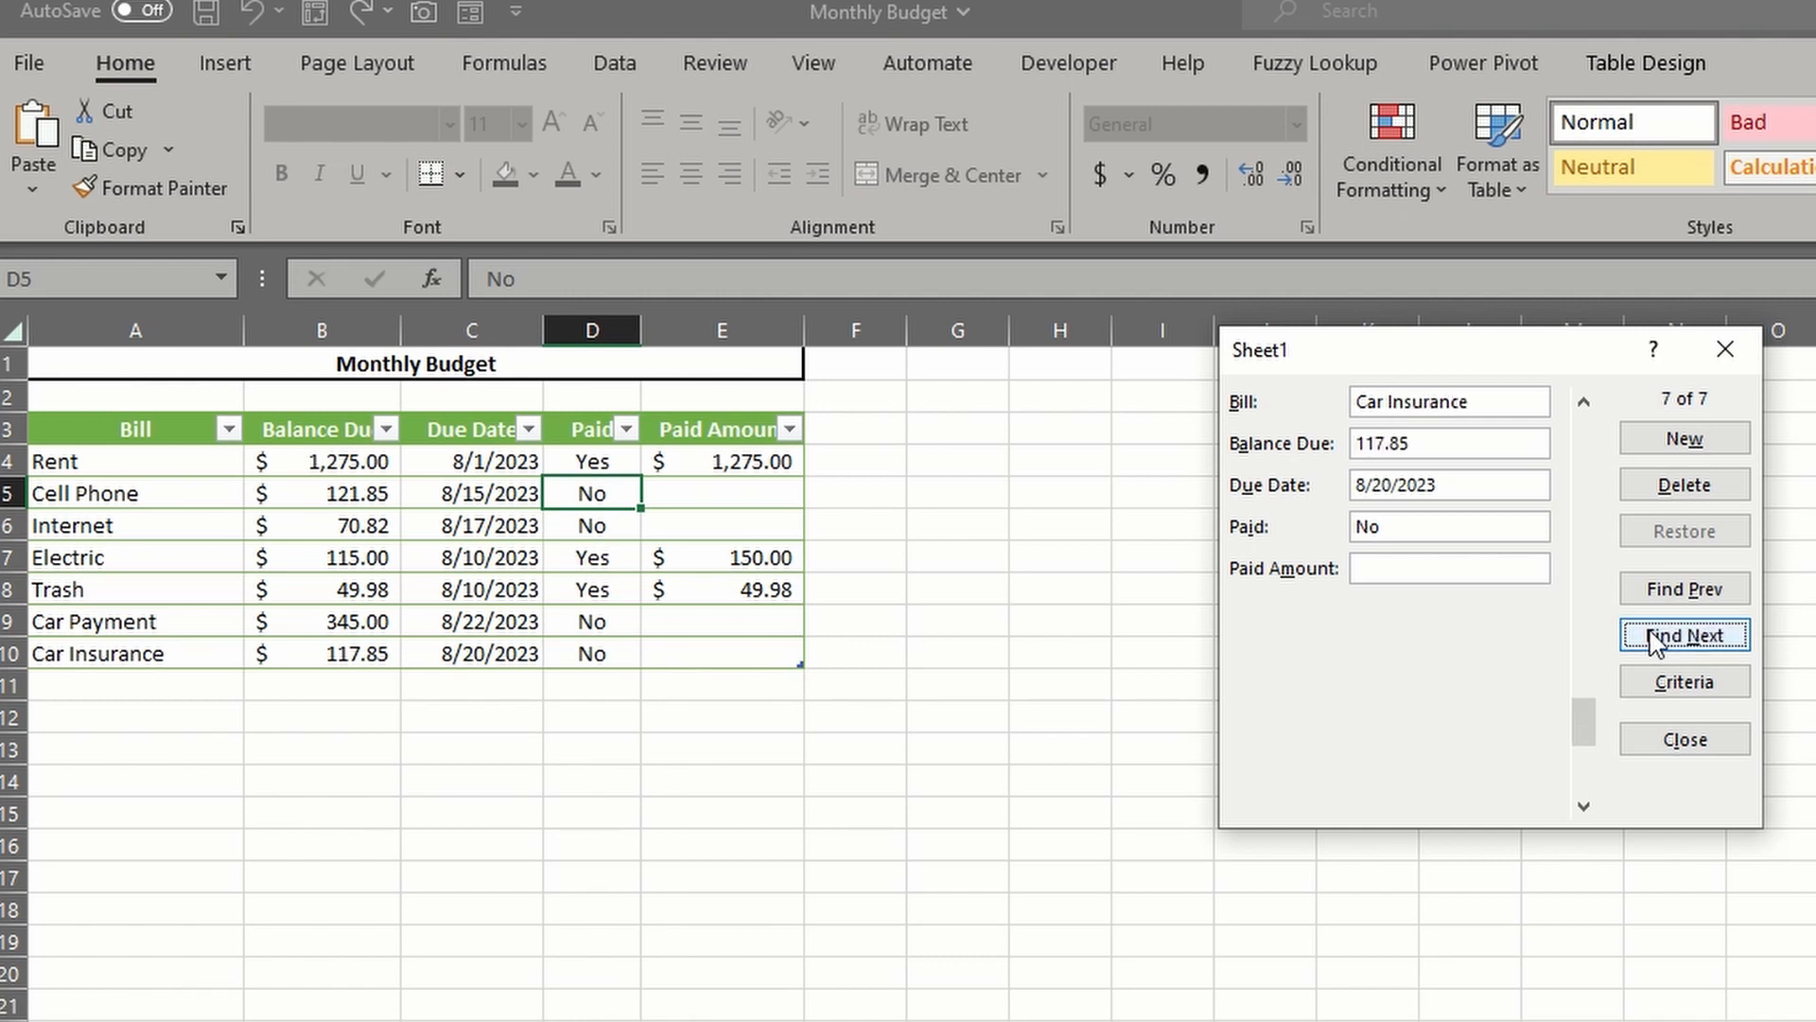
- Replace the Paid criterion with Bill set to Trash and search forward from the last record
{"action": "left_click", "coordinate": [1667, 683]}
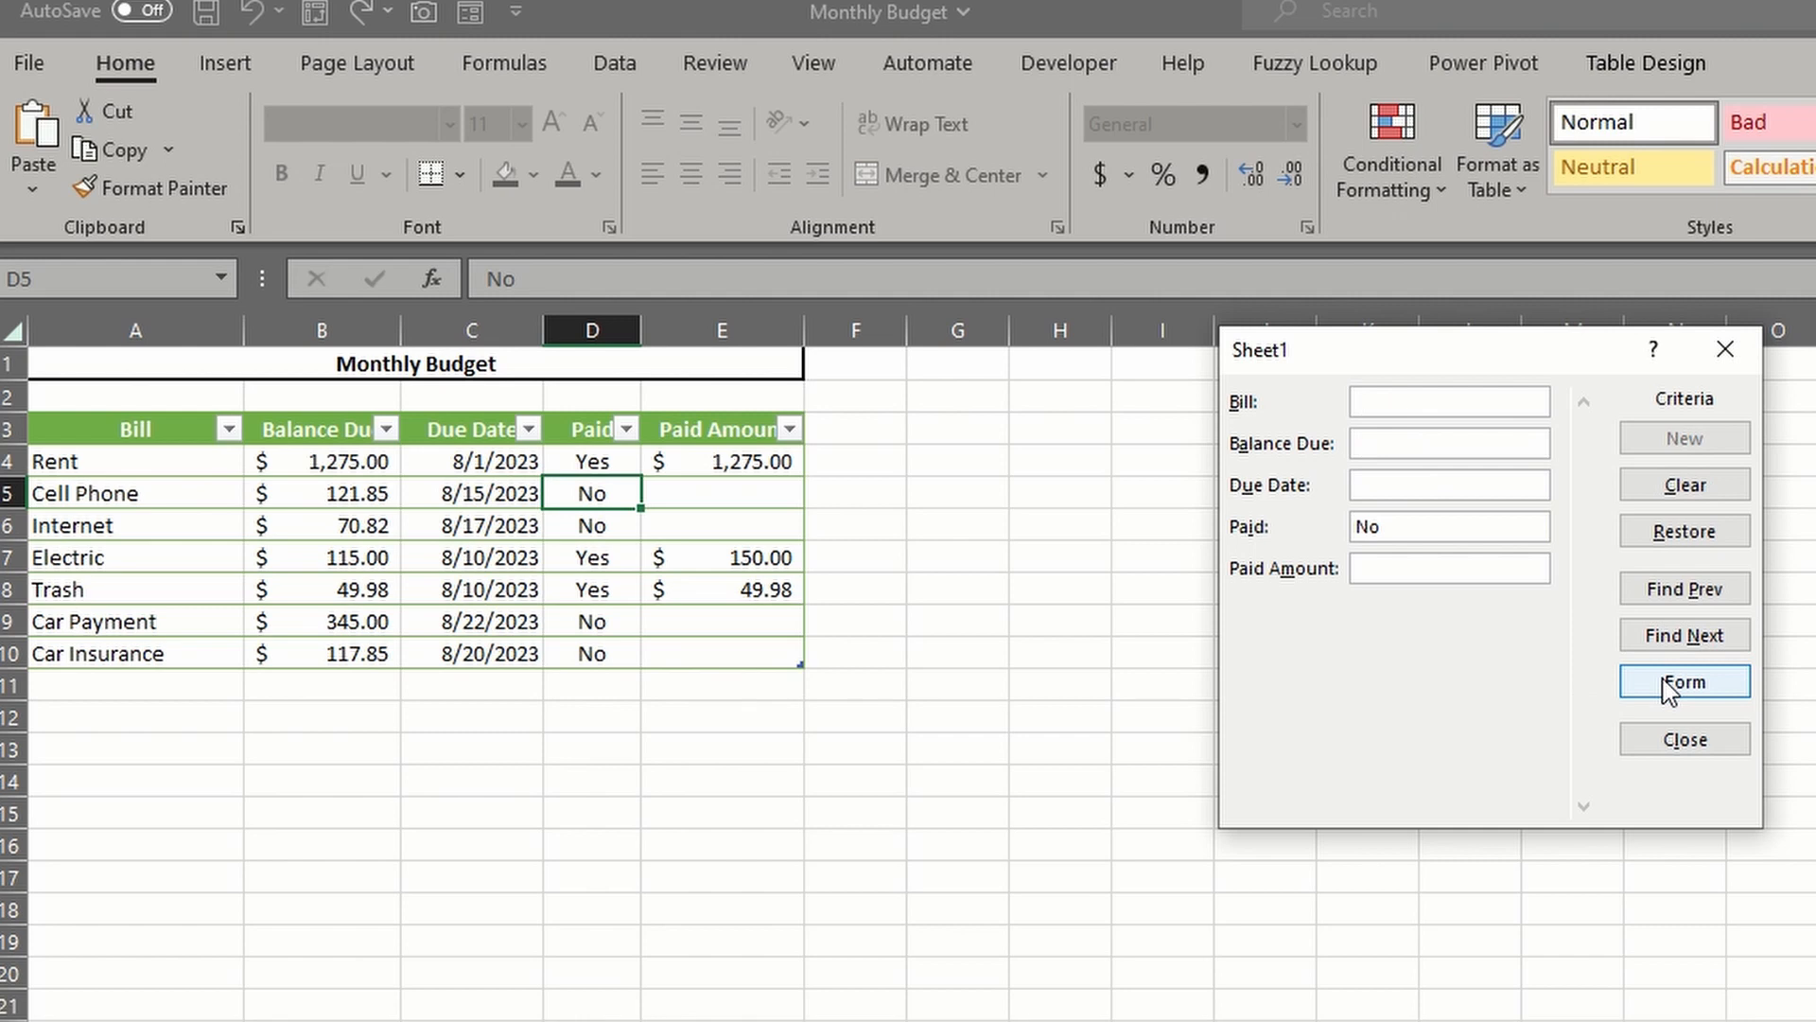
{"action": "left_click_drag", "start_coordinate": [1424, 520], "coordinate": [1283, 516]}
{"action": "key", "text": "BackSpace"}
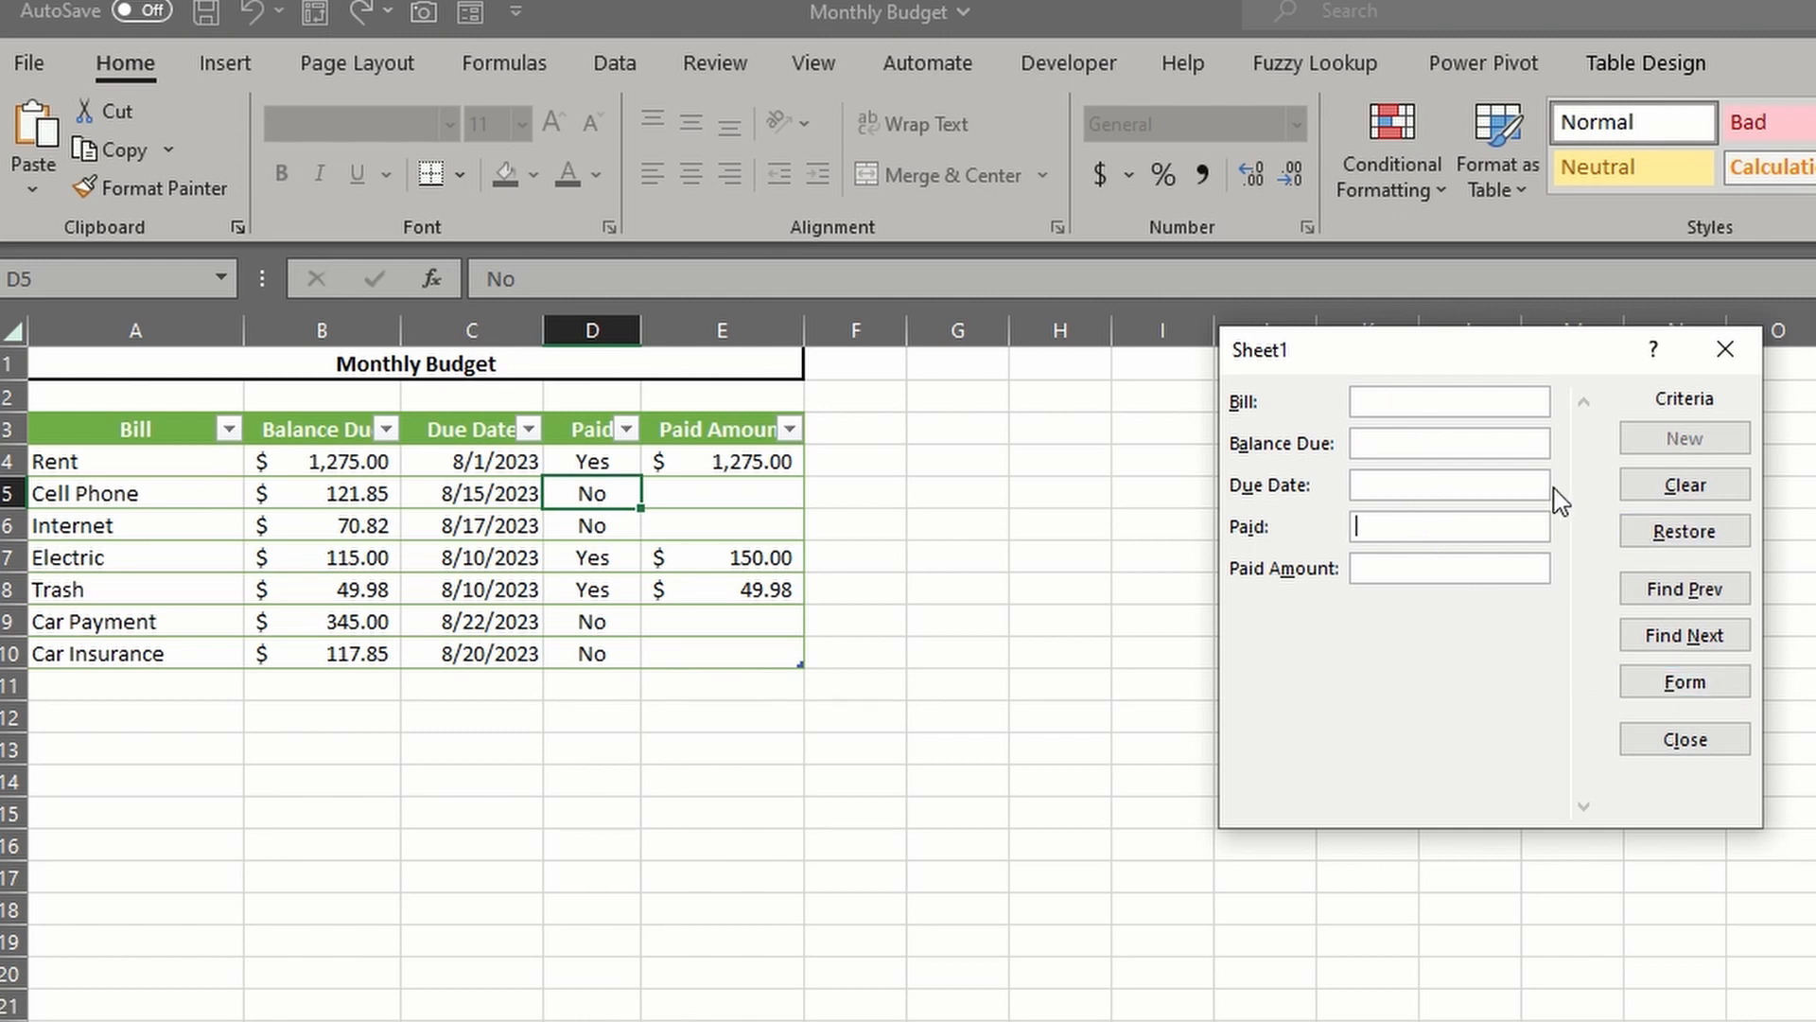
{"action": "left_click", "coordinate": [1429, 402]}
{"action": "type", "text": "Trash"}
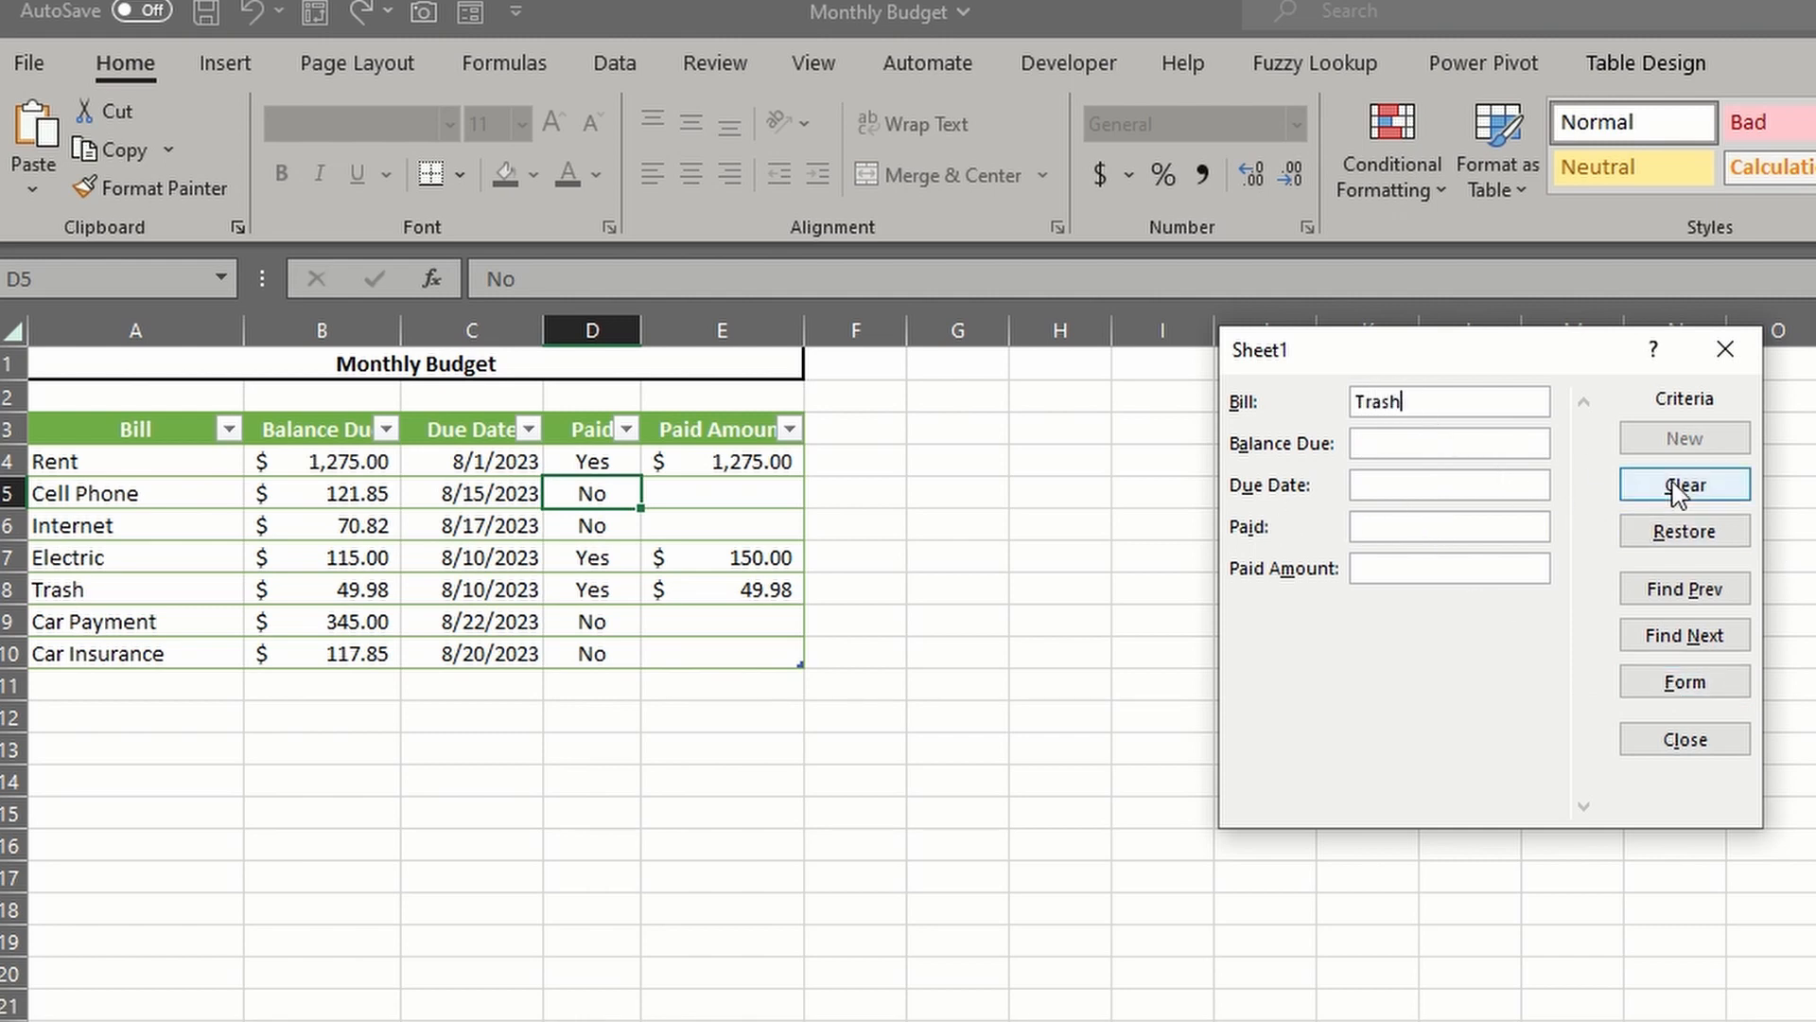
{"action": "left_click", "coordinate": [1683, 635]}
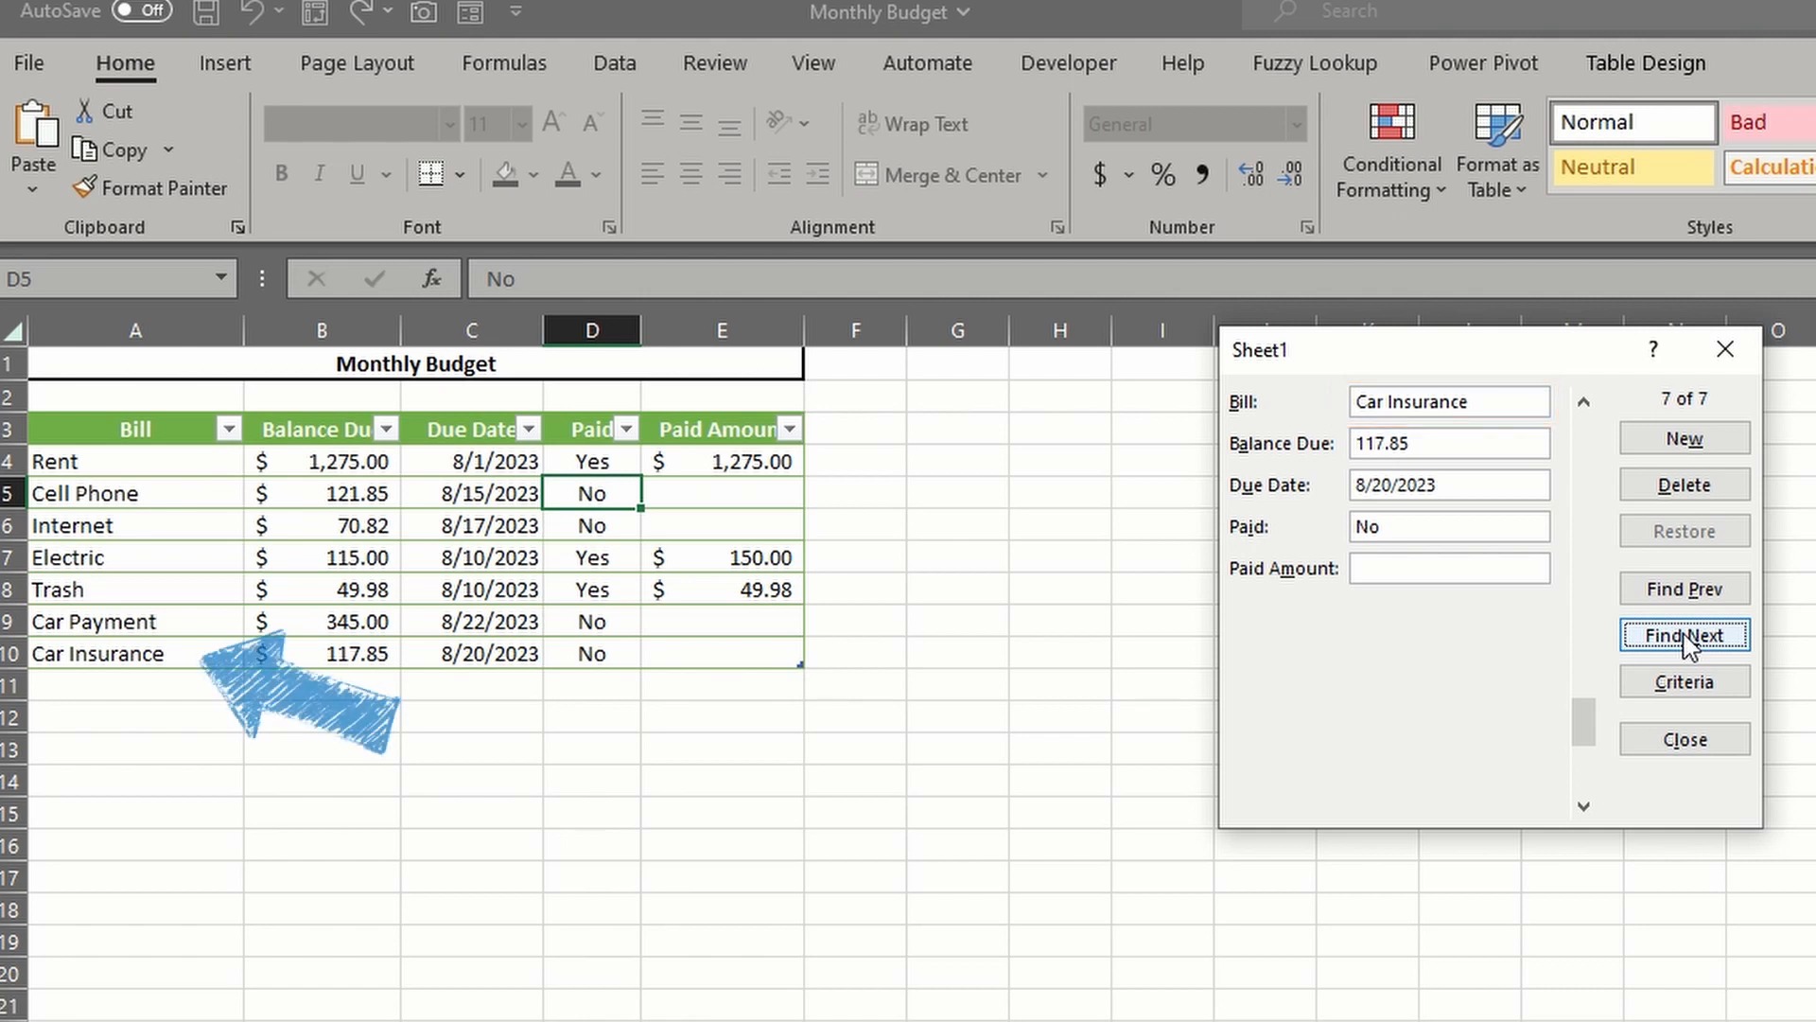
- Keep the Trash criterion, return to the form and search backward to the Trash record
{"action": "left_click", "coordinate": [1684, 681]}
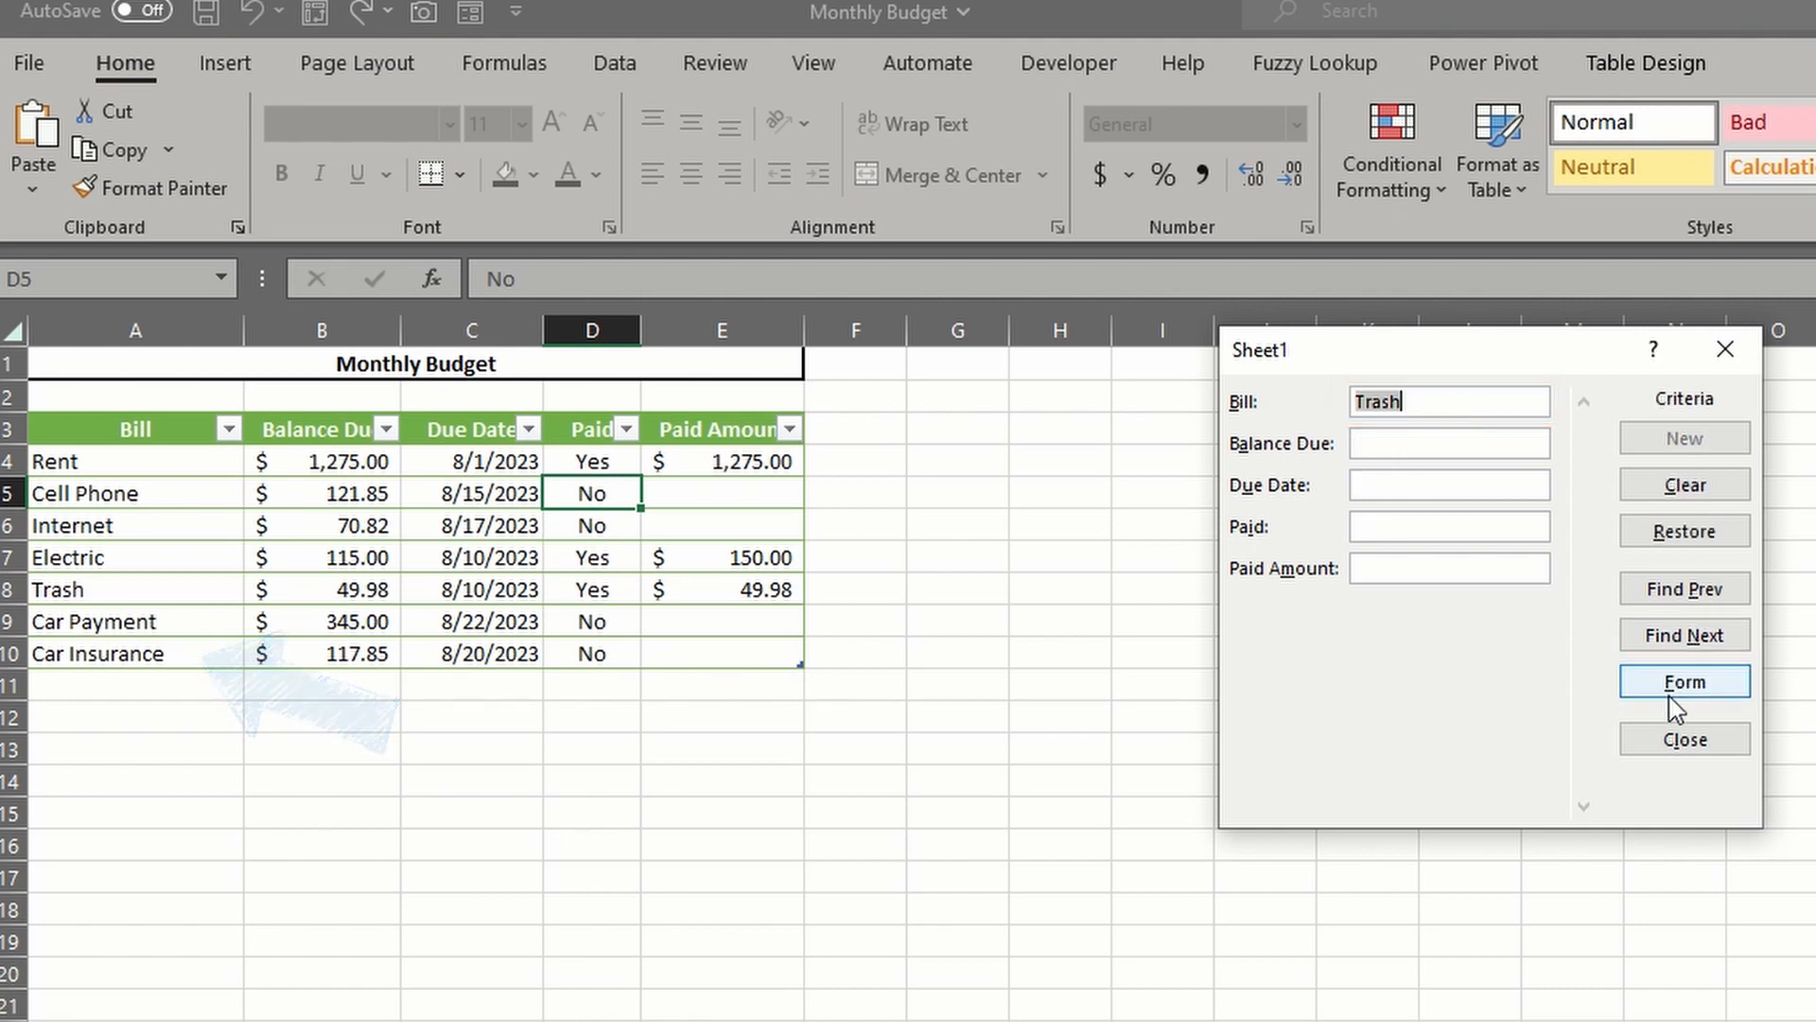
{"action": "left_click", "coordinate": [1430, 402]}
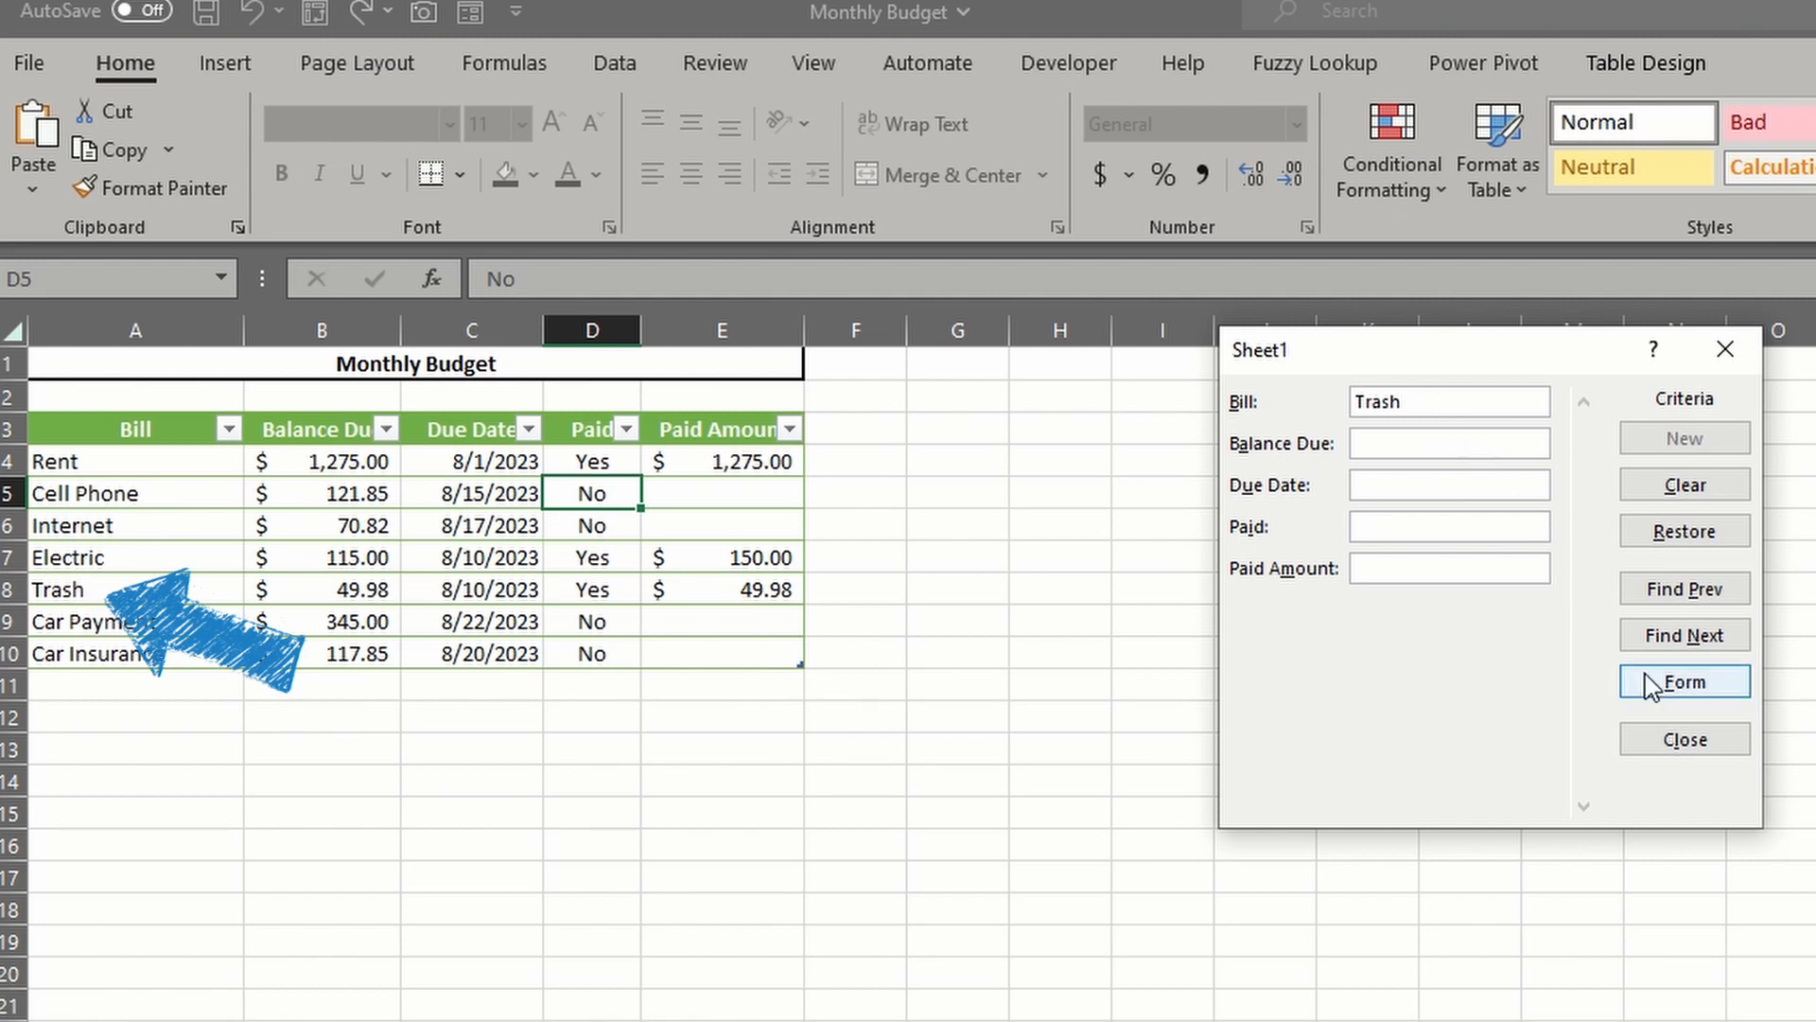
{"action": "left_click", "coordinate": [1679, 685]}
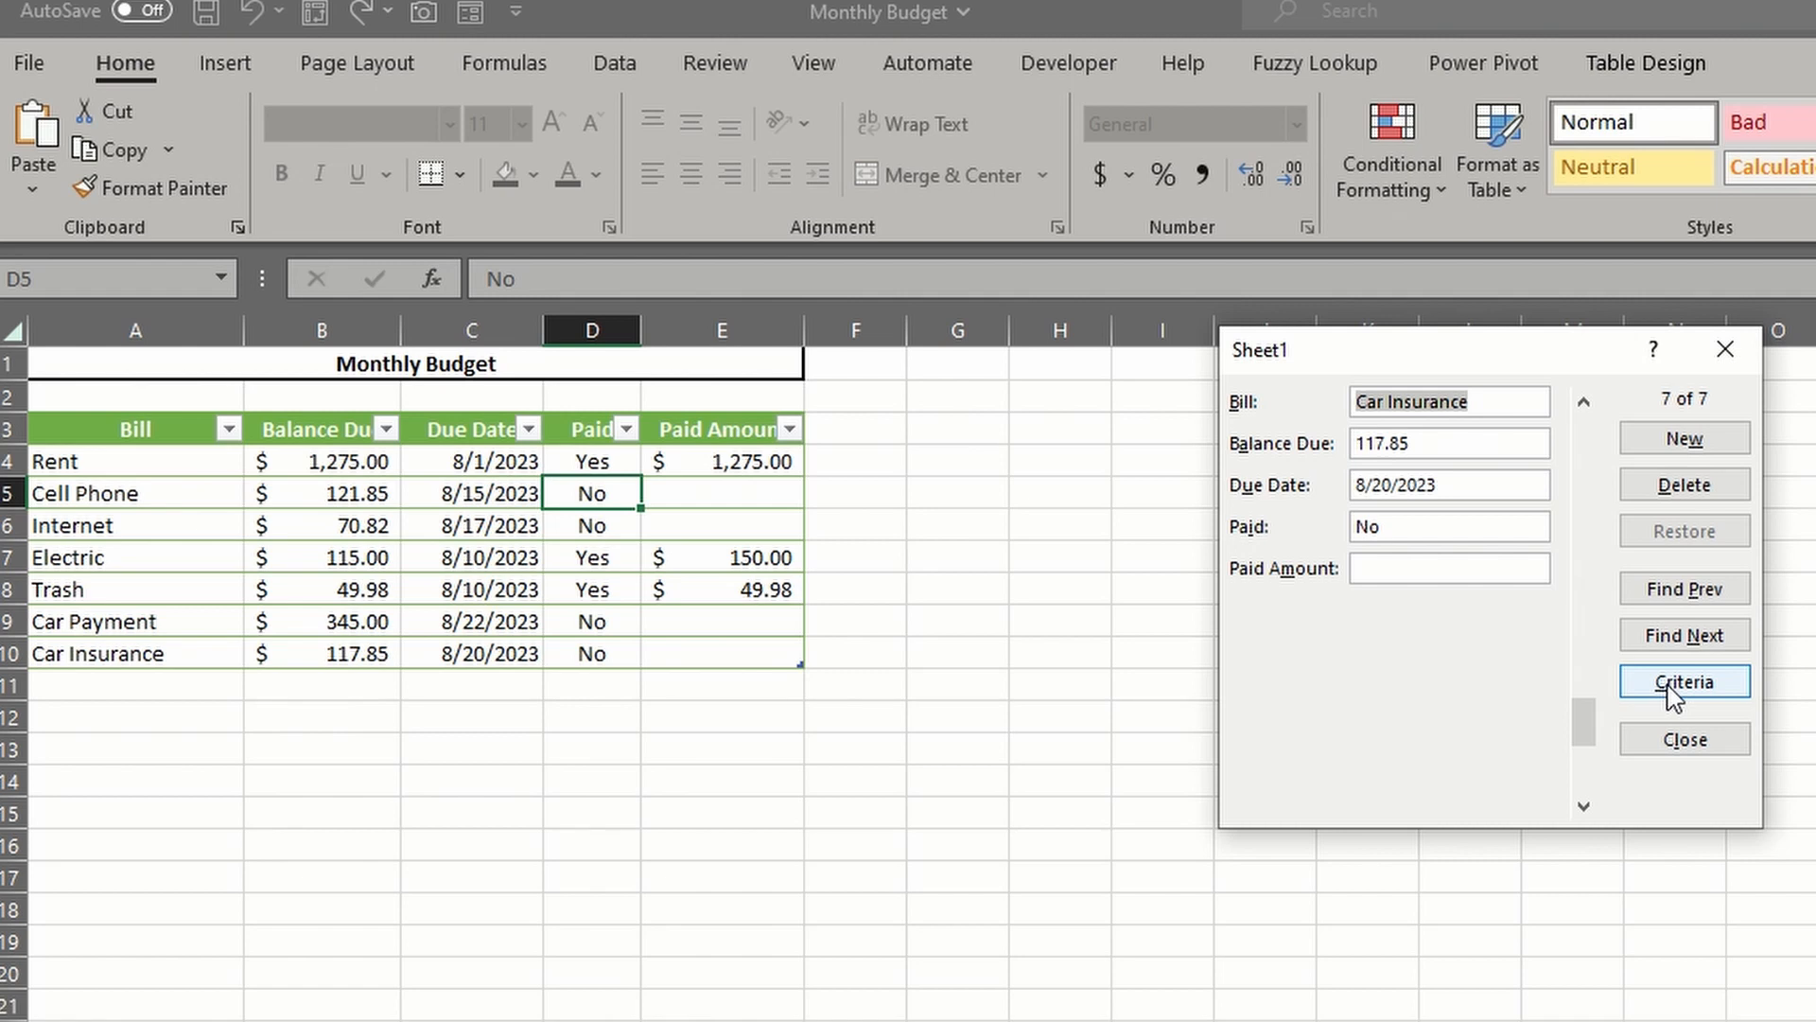
{"action": "left_click", "coordinate": [1684, 634]}
{"action": "left_click", "coordinate": [1727, 594]}
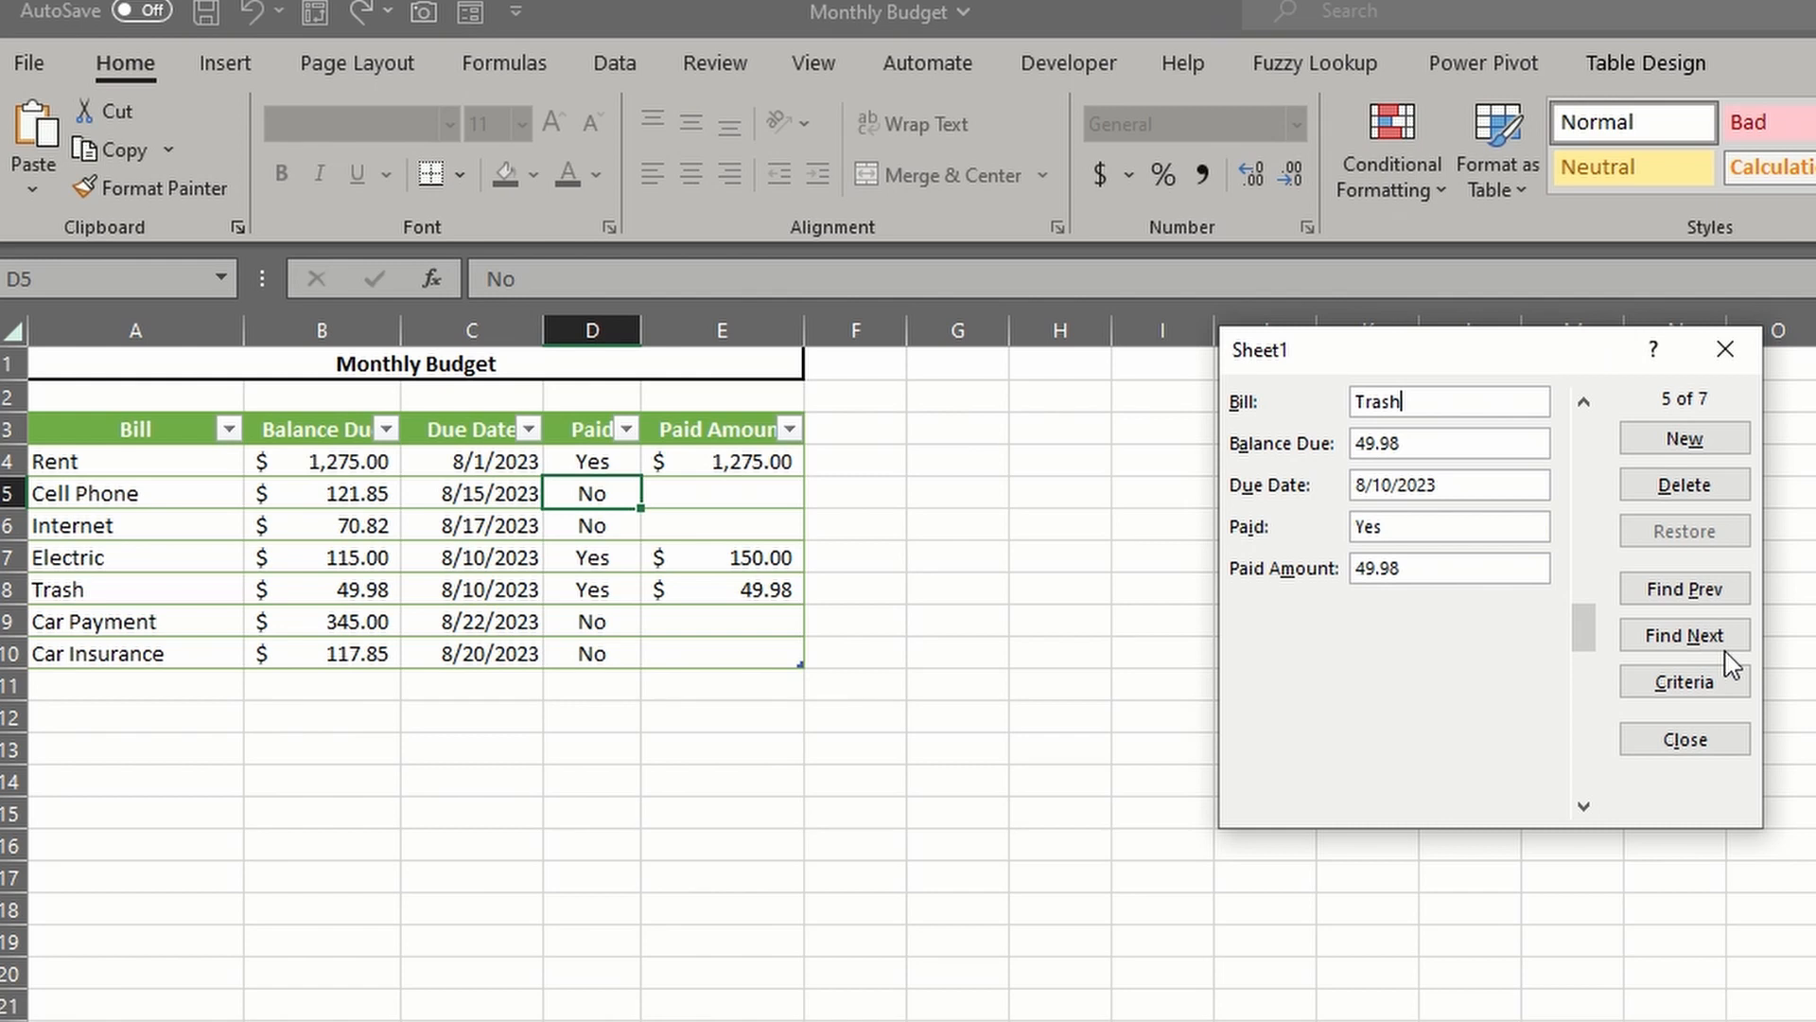
- Set the Bill criterion to Rent and search backward to the Rent record
{"action": "left_click", "coordinate": [1691, 680]}
{"action": "type", "text": "Rent"}
{"action": "left_click", "coordinate": [1673, 594]}
{"action": "left_click", "coordinate": [1677, 596]}
- Enter Mortgage, 1950, 9/1/2023 and No in the Rent record, and restore its original values
{"action": "type", "text": "Mortgage"}
{"action": "key", "text": "Tab"}
{"action": "type", "text": "1950"}
{"action": "key", "text": "Tab"}
{"action": "type", "text": "9/1/2023"}
{"action": "key", "text": "Tab"}
{"action": "type", "text": "No"}
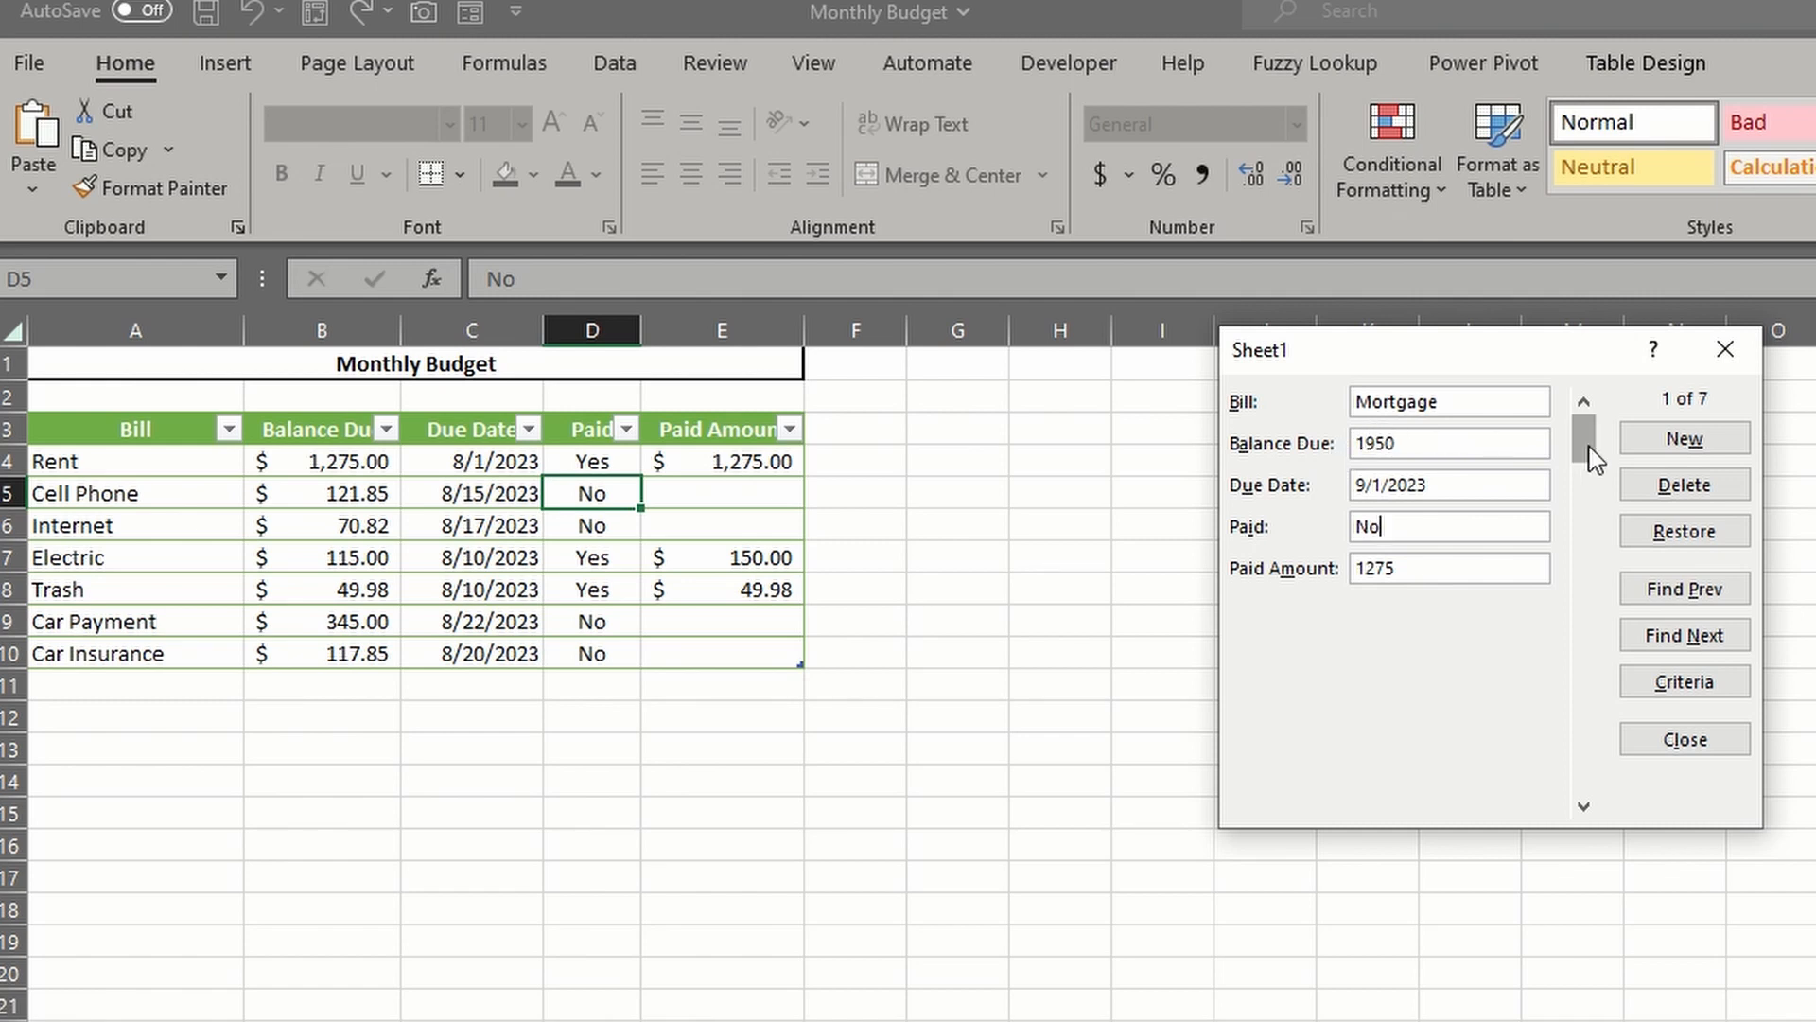
{"action": "left_click", "coordinate": [1668, 539]}
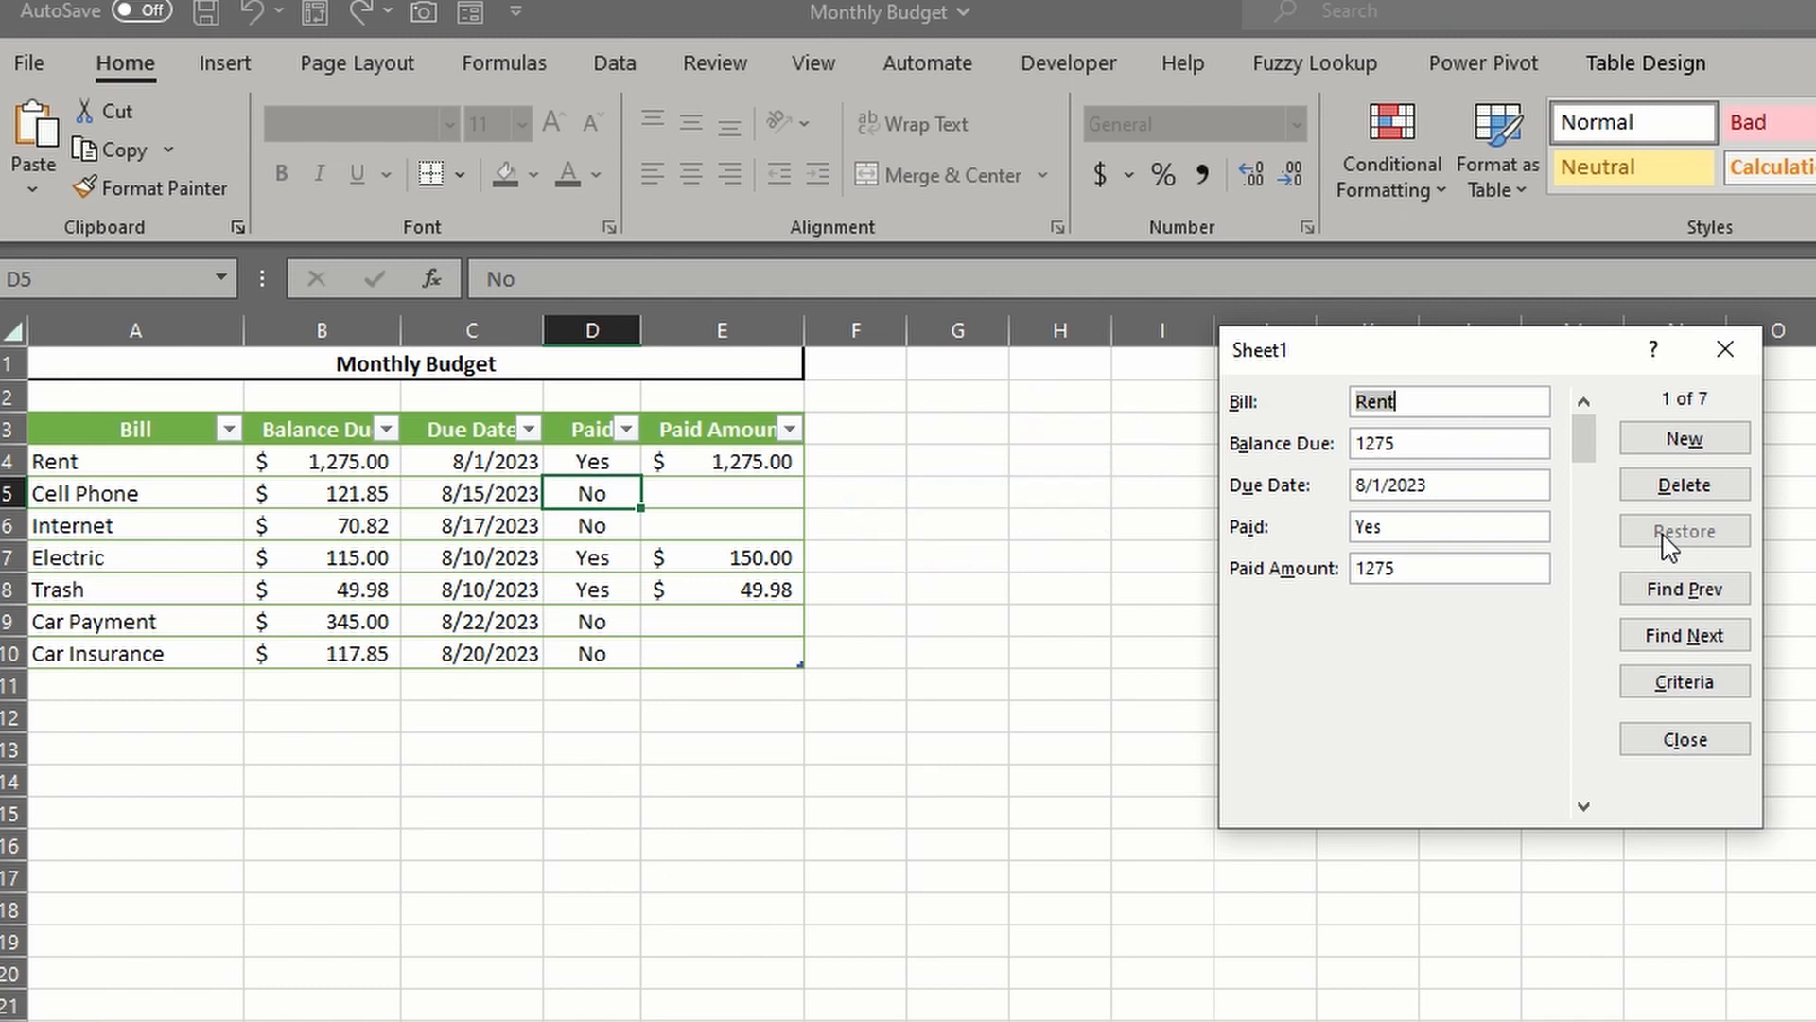
- Change the Rent record to Bill Mortgage, Balance Due 1950, Due Date 9/1/2023, Paid No with Paid Amount cleared, and close the form
{"action": "left_click", "coordinate": [1431, 402]}
{"action": "left_click_drag", "start_coordinate": [1431, 402], "coordinate": [1324, 417]}
{"action": "type", "text": "Mortgage"}
{"action": "key", "text": "Tab"}
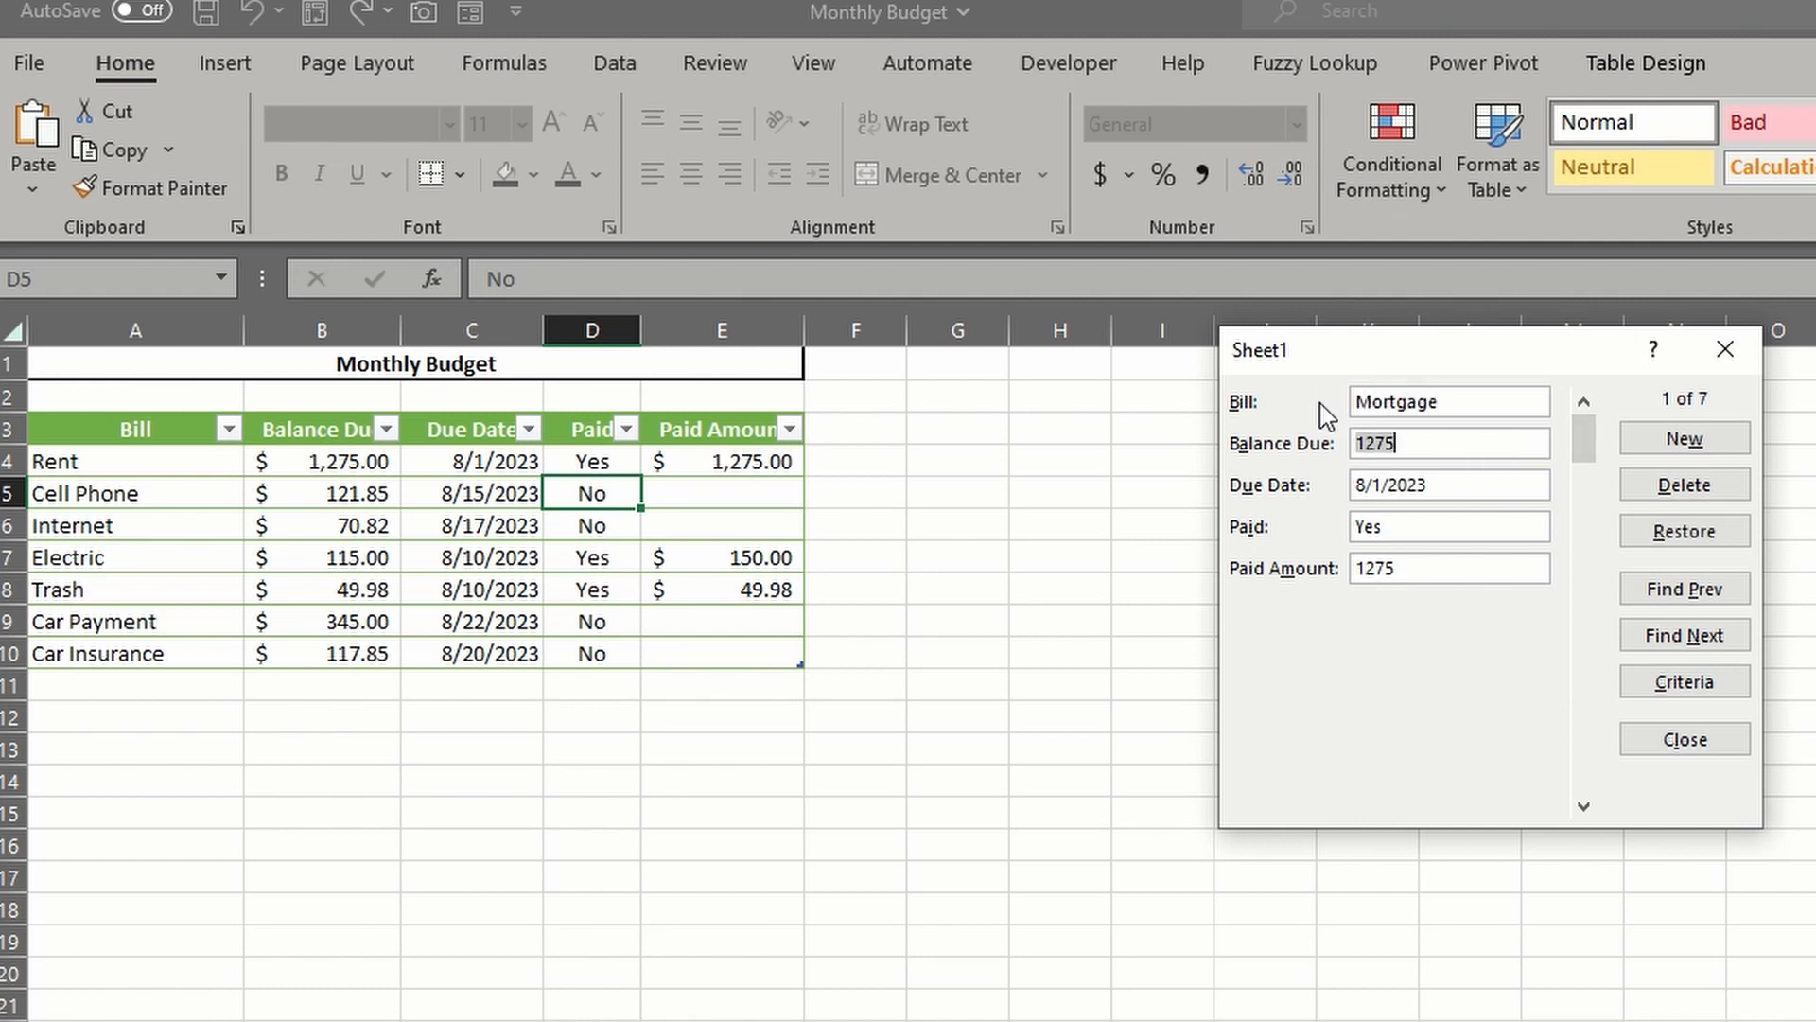
{"action": "type", "text": "1950"}
{"action": "key", "text": "Tab"}
{"action": "type", "text": "9/1/2023"}
{"action": "key", "text": "Tab"}
{"action": "type", "text": "No"}
{"action": "key", "text": "Tab"}
{"action": "key", "text": "BackSpace"}
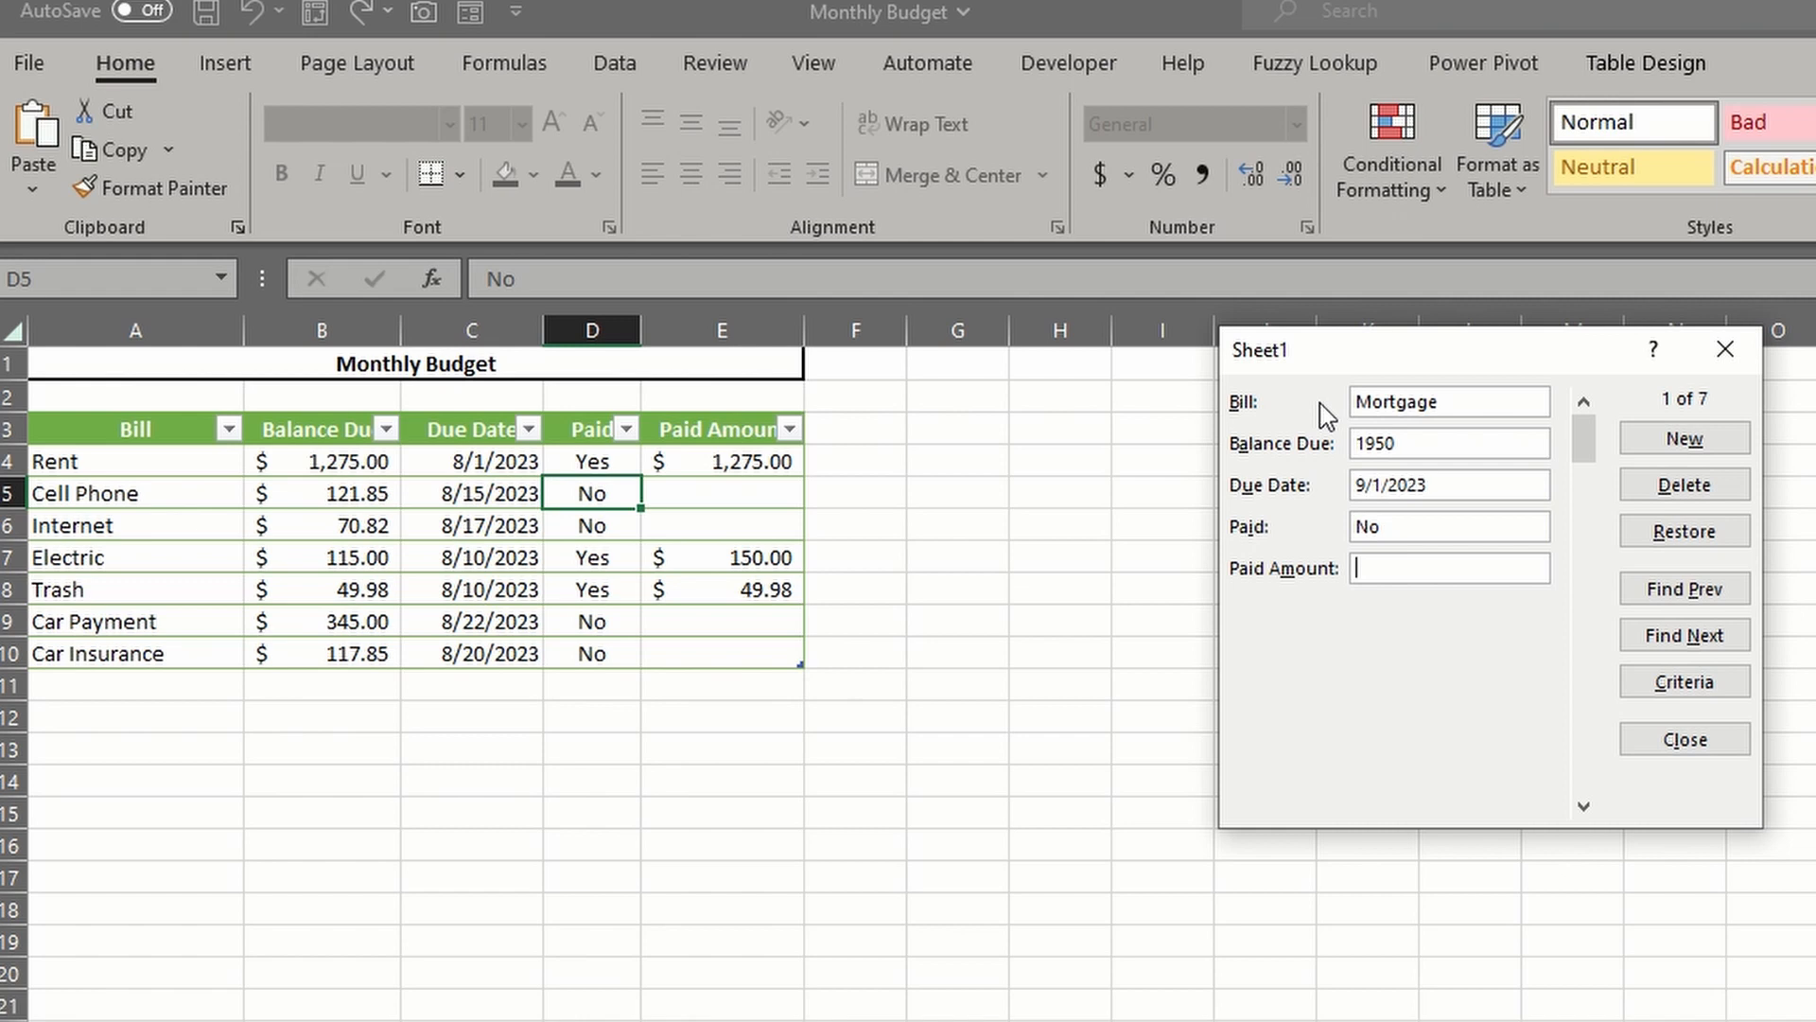
{"action": "left_click", "coordinate": [1665, 747]}
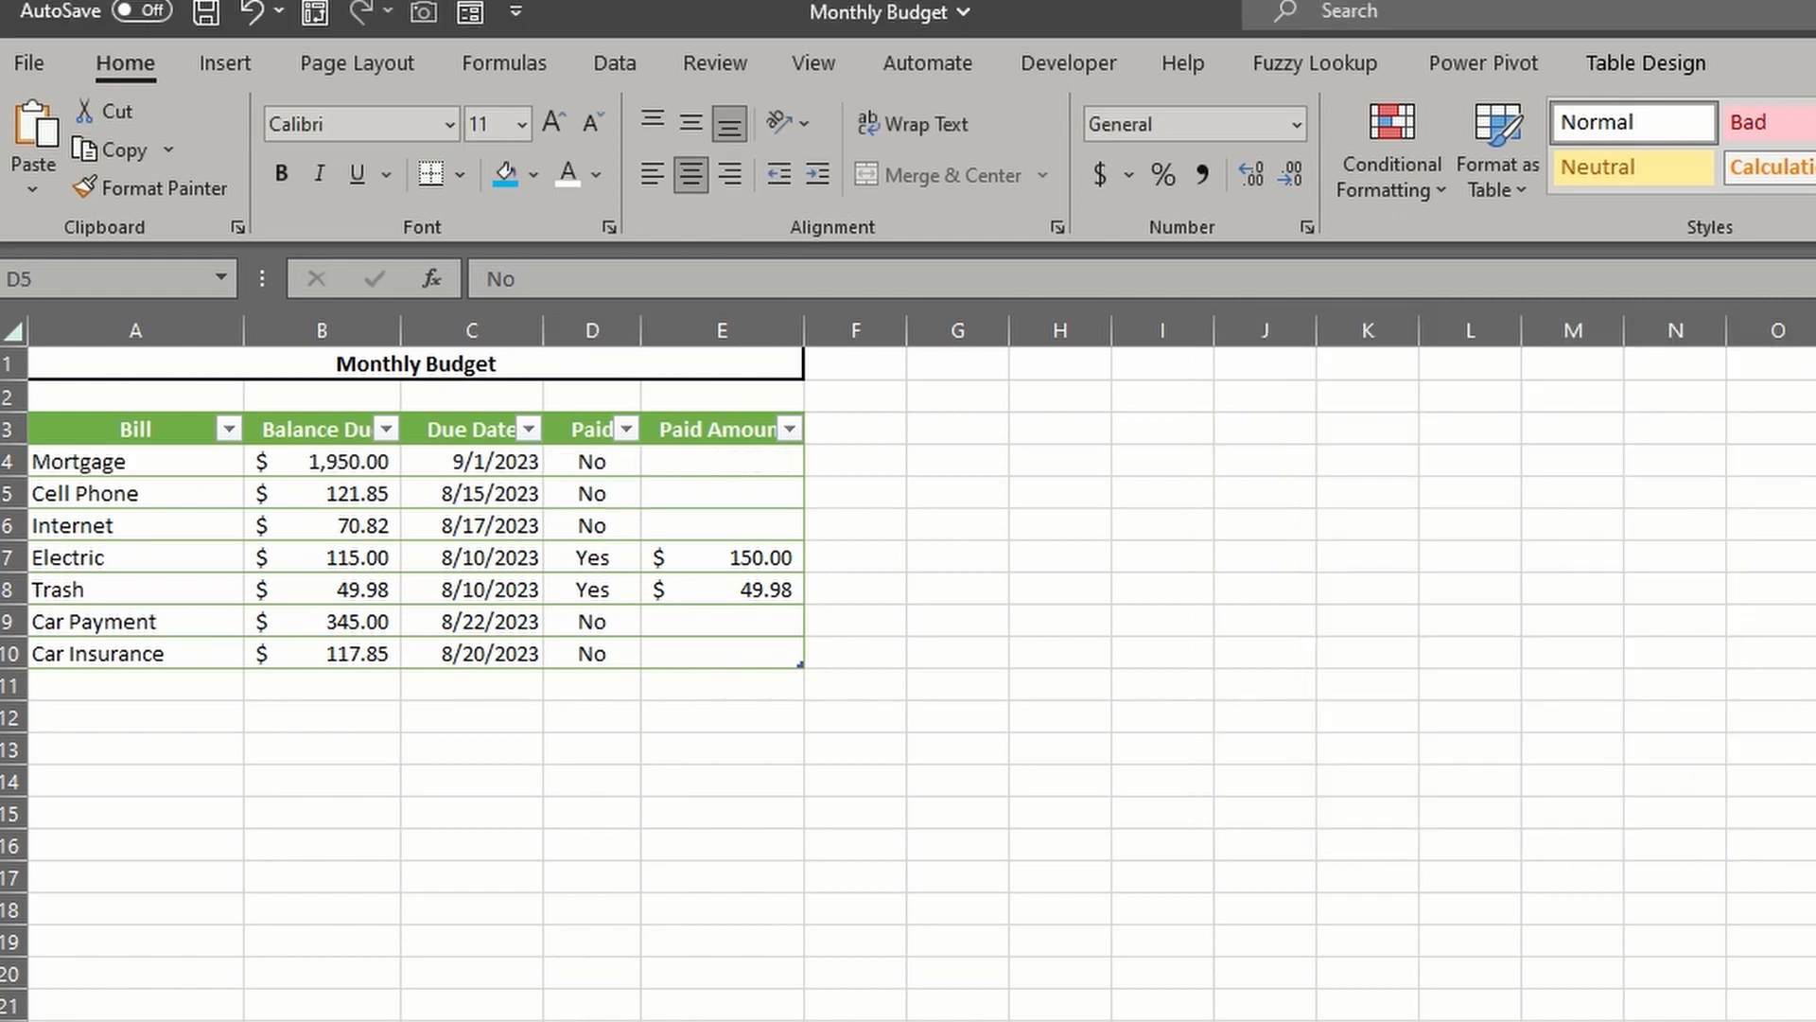